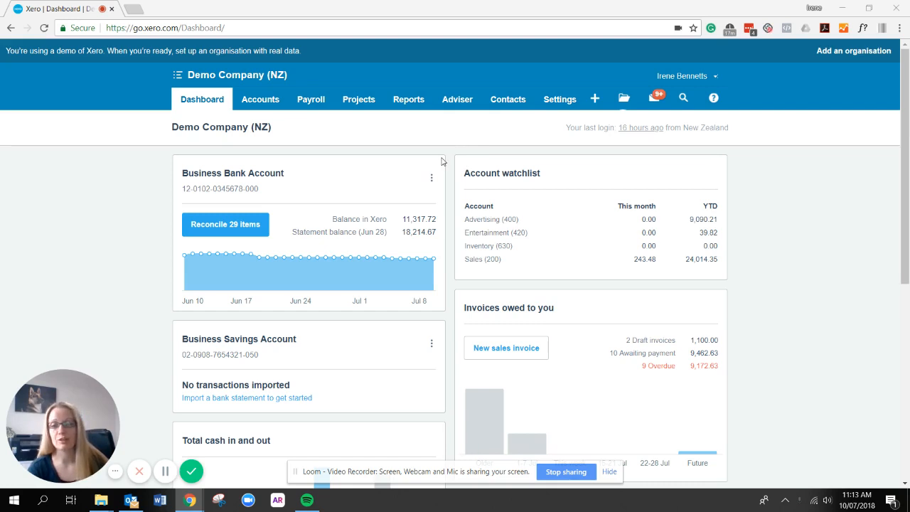
Open the Sales dashboard from Accounts and scroll down to the empty Quotes summary.
click(271, 104)
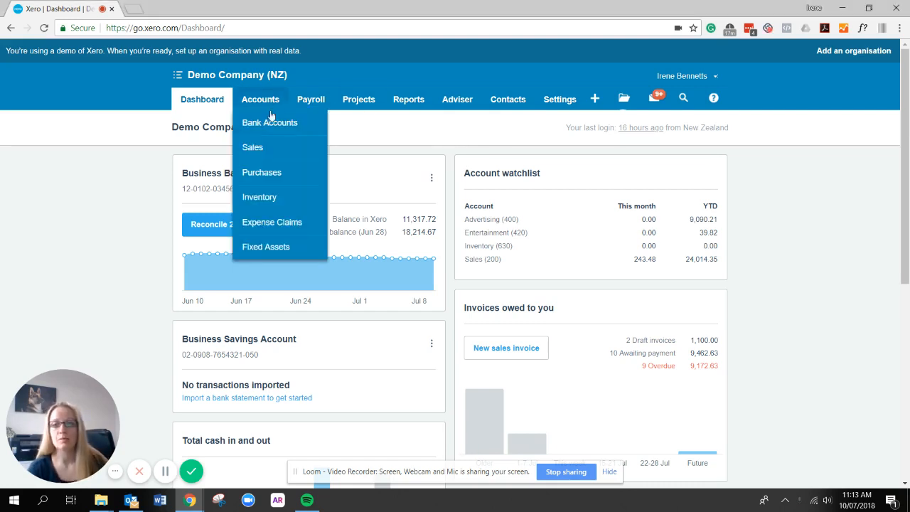
click(284, 158)
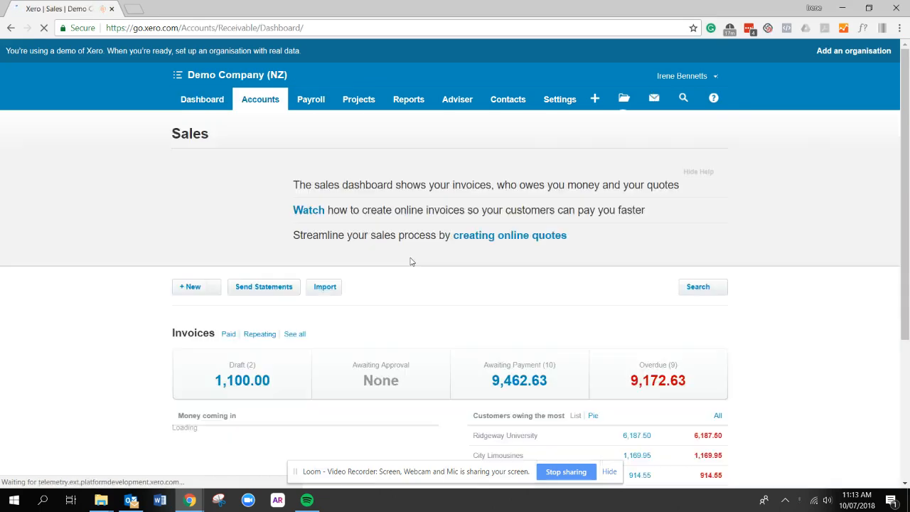
scroll(412, 265, down, 3)
scroll(455, 398, up, 2)
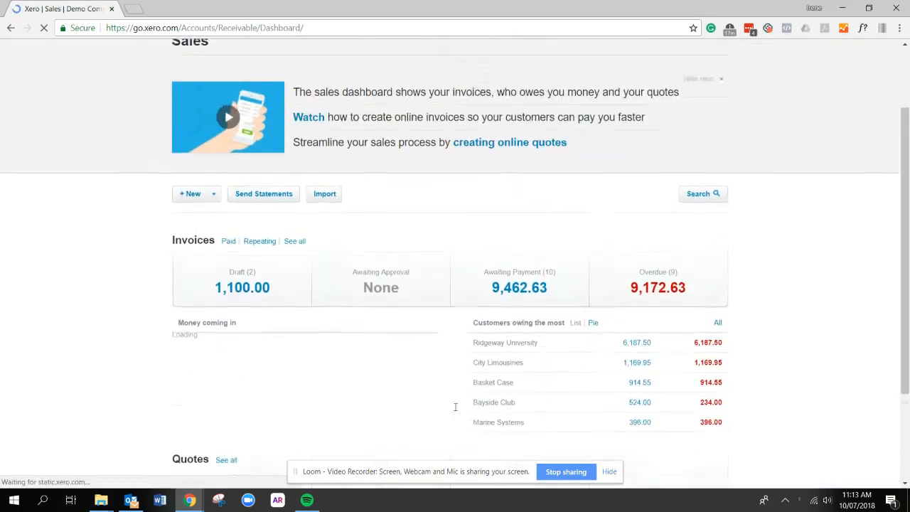
scroll(235, 407, down, 1)
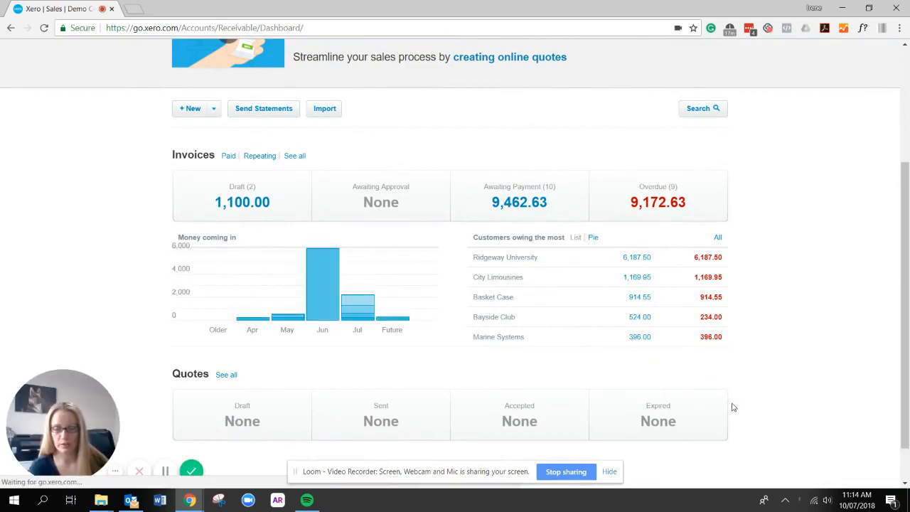
Create a new quote, search 'Bay' and select Bayside Club as the customer.
click(211, 115)
click(242, 151)
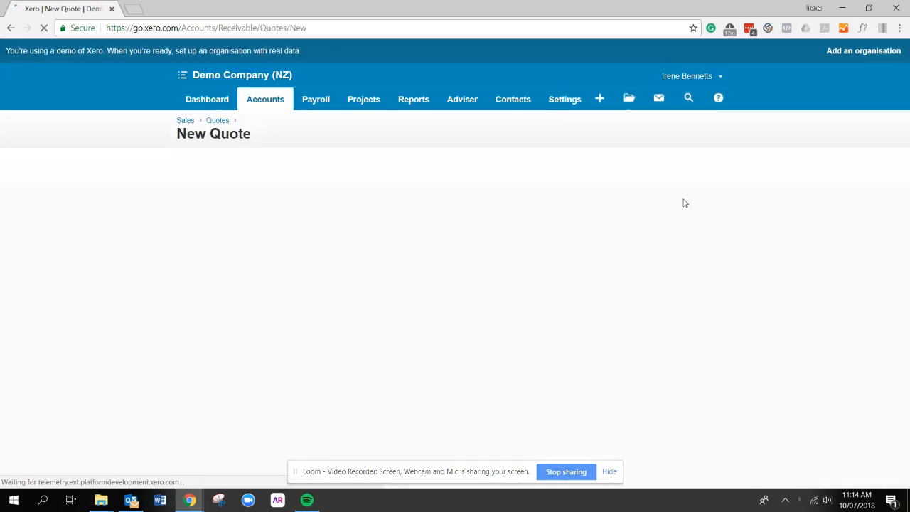
scroll(697, 266, down, 1)
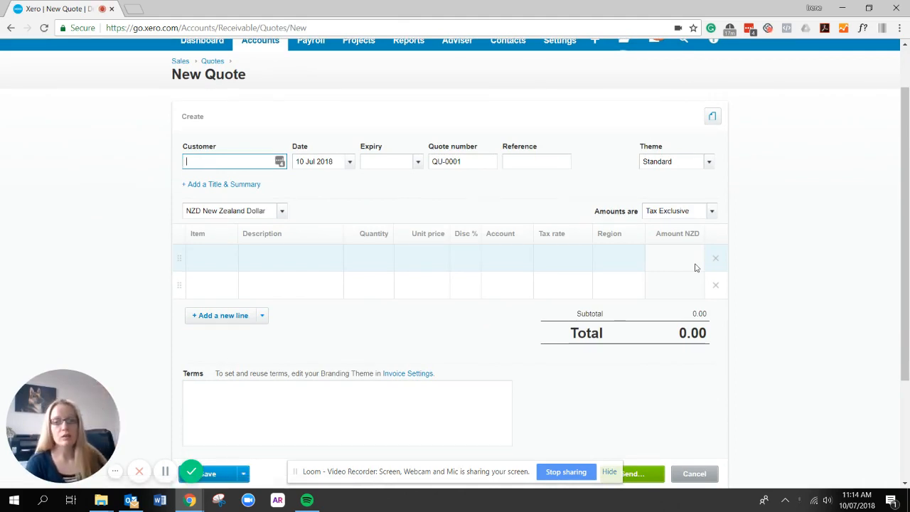
text(Bay)
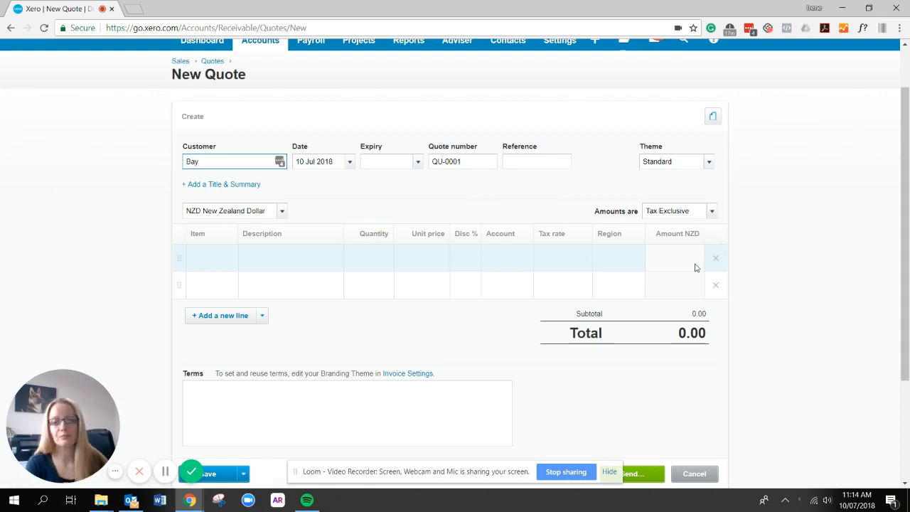
scroll(697, 268, up, 1)
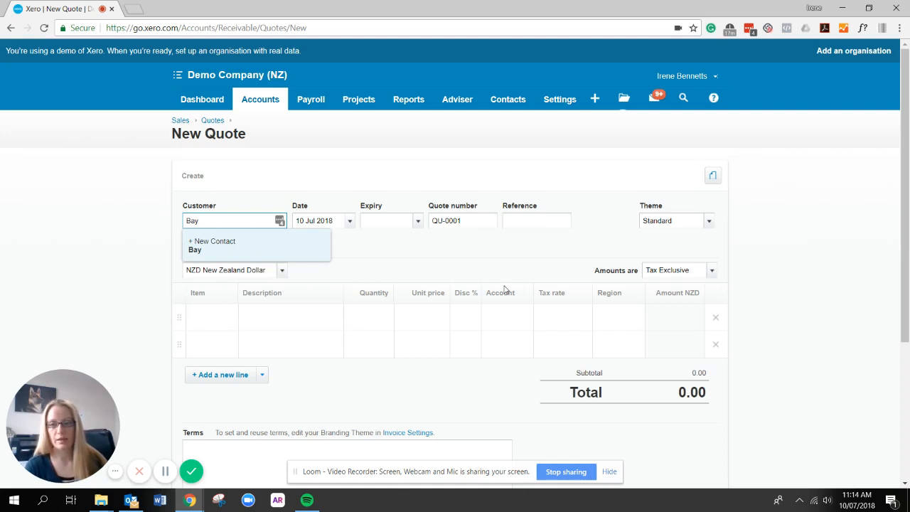
click(266, 242)
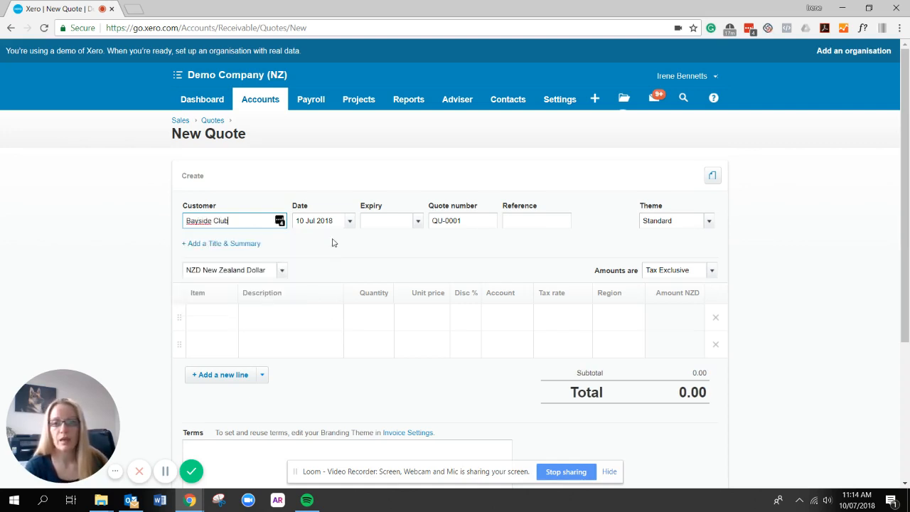
click(418, 222)
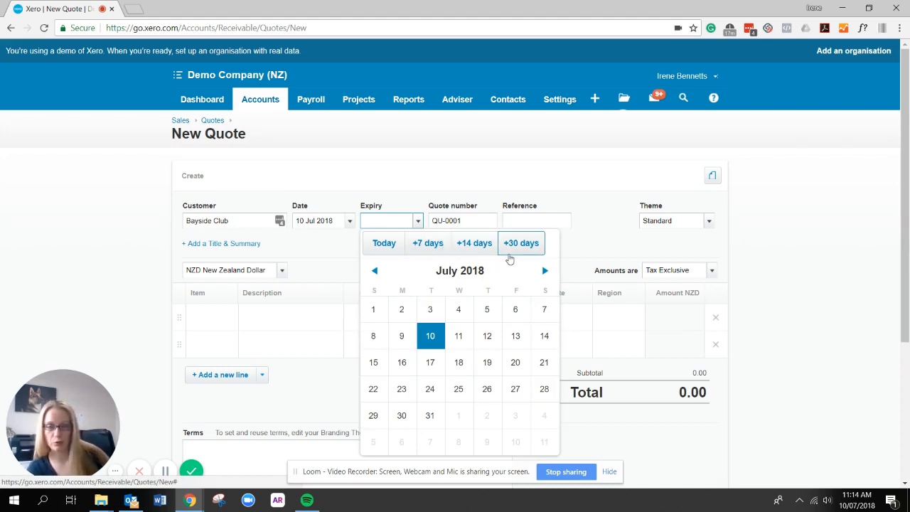
Set the quote's expiry date to 10 October 2018.
click(545, 270)
click(544, 270)
click(545, 270)
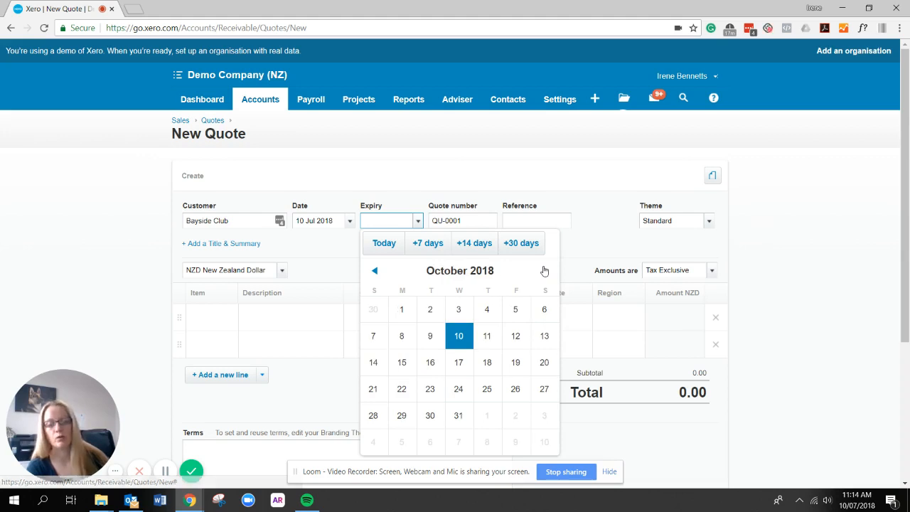
click(456, 344)
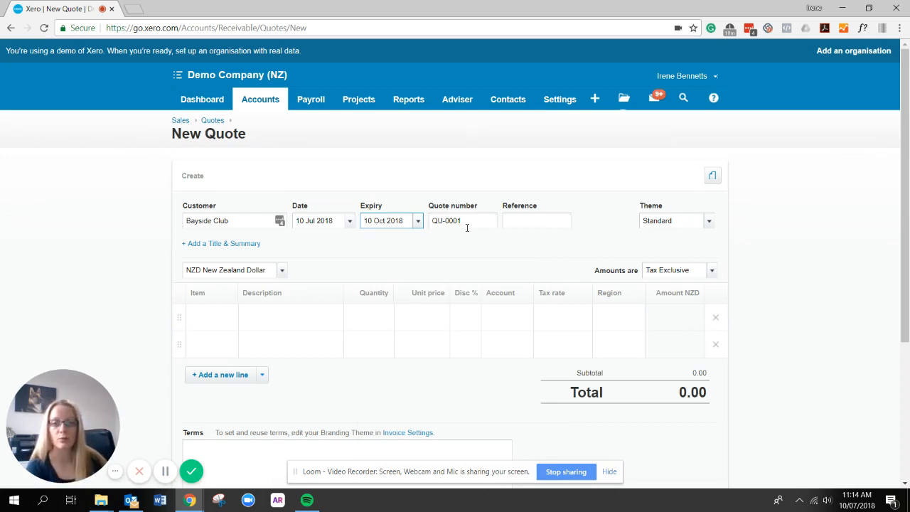
Enter 'Website design' as the quote's reference.
click(541, 225)
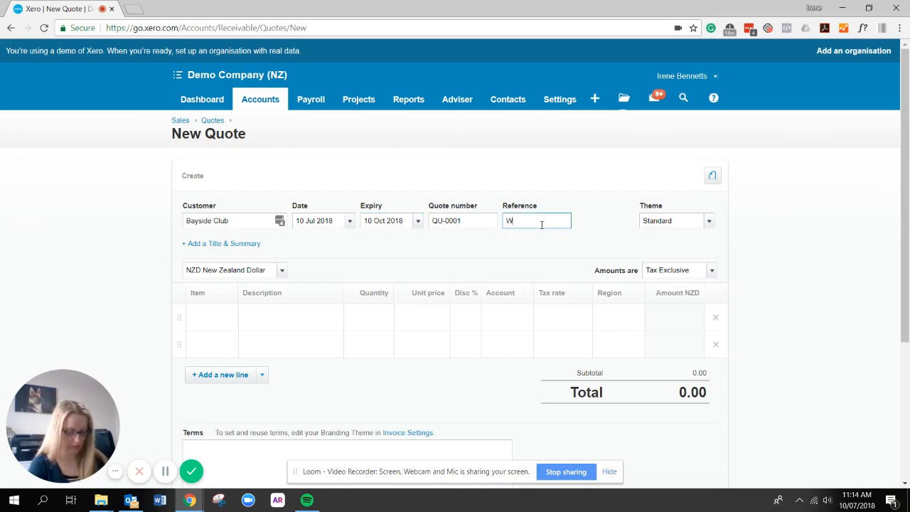
text(Website design)
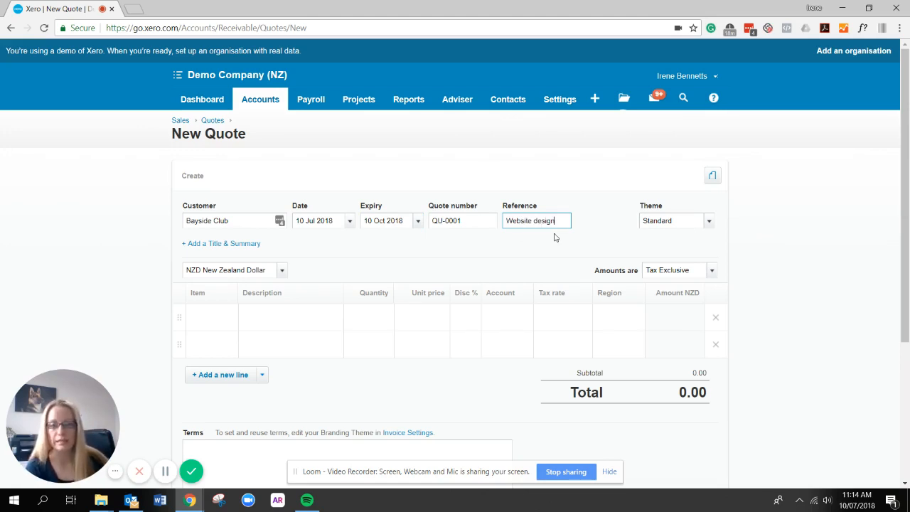
click(713, 177)
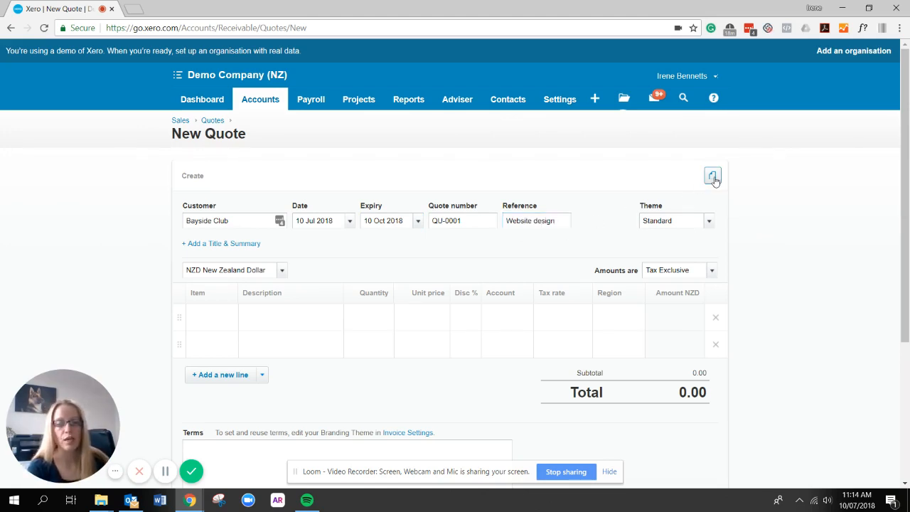
Add the quote title 'Website design for Bayside Club', correcting the lowercase 'club'.
click(825, 258)
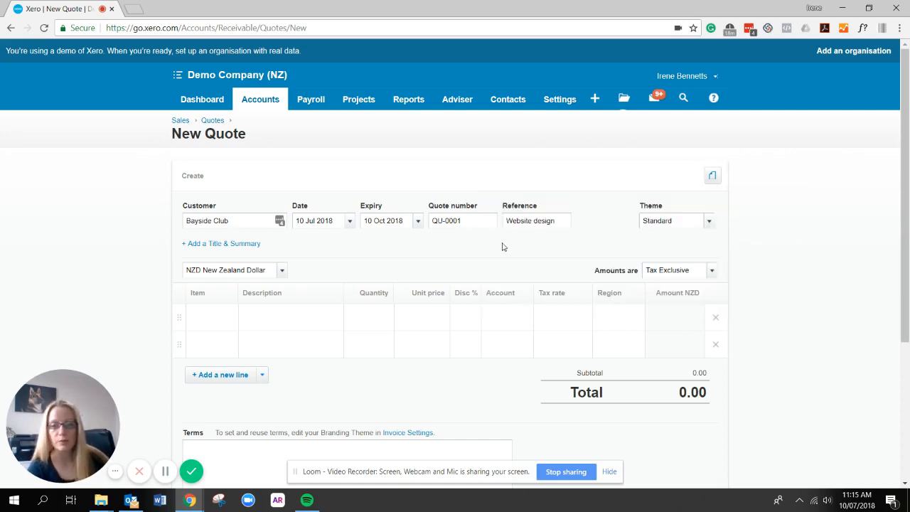
click(234, 249)
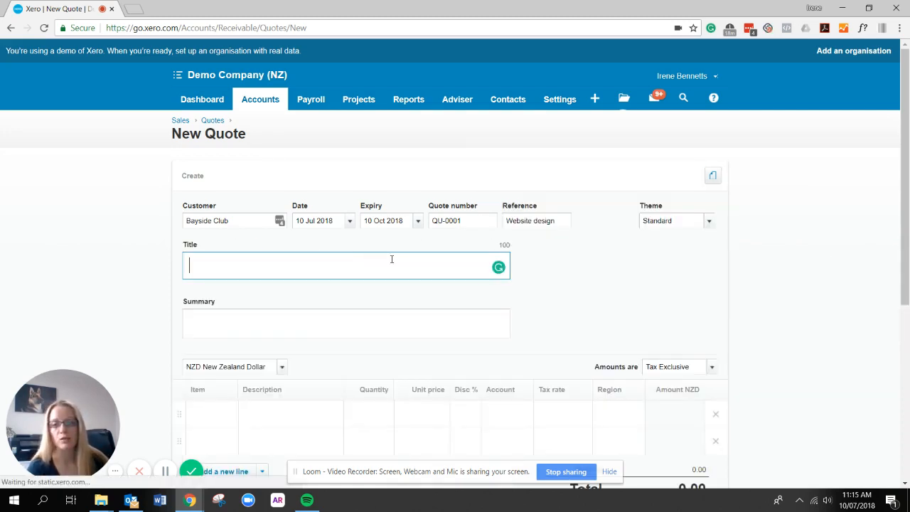
scroll(528, 275, down, 1)
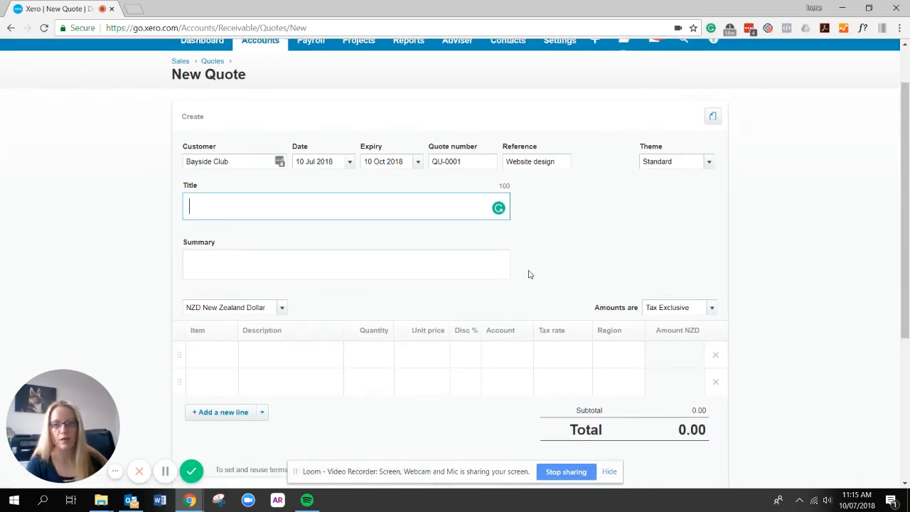
text(Web)
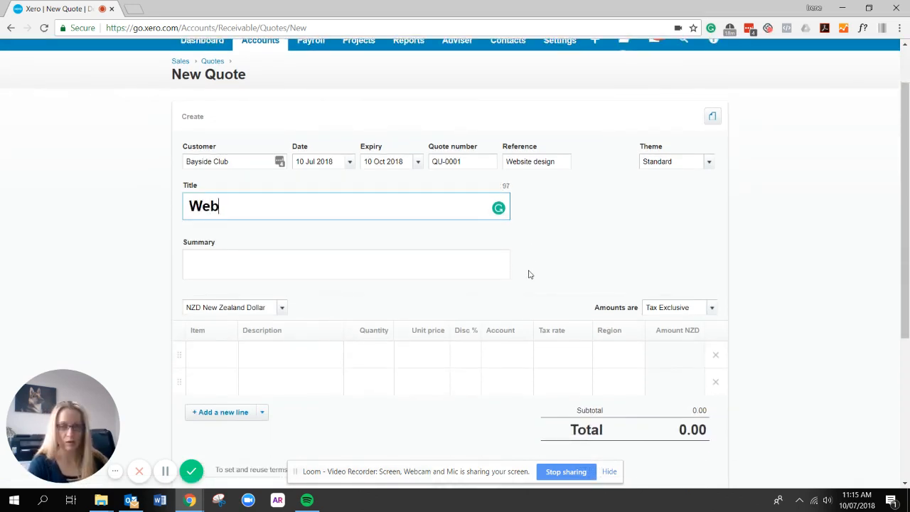
text(site design for)
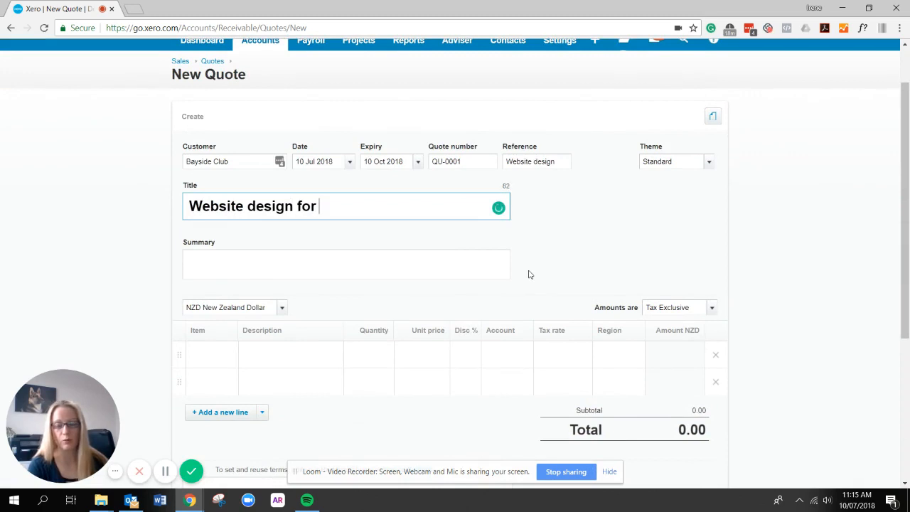
text( Bayside club)
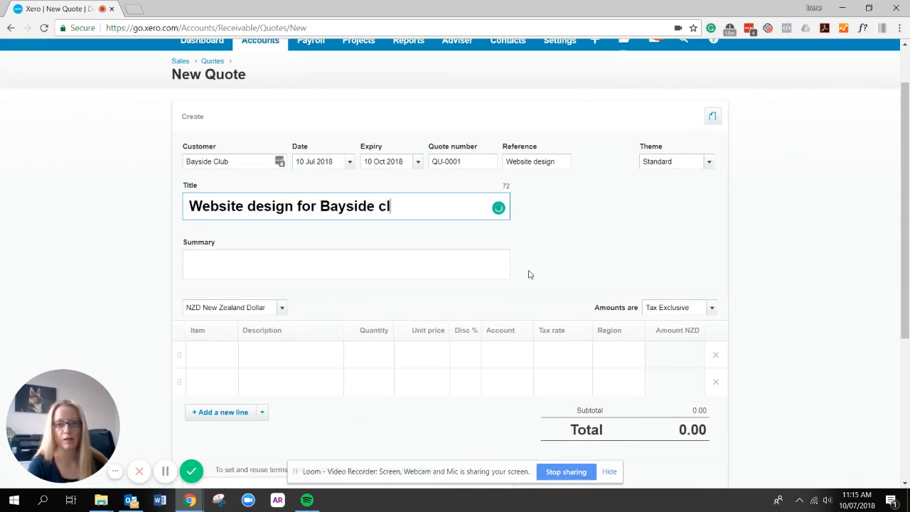
key(BackSpace)
key(BackSpace)
key(BackSpace)
key(BackSpace)
text(Club)
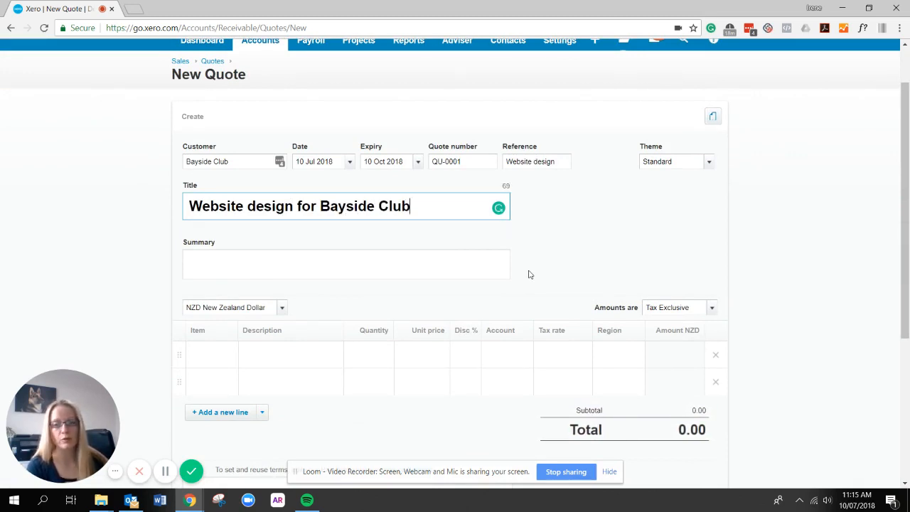
click(477, 256)
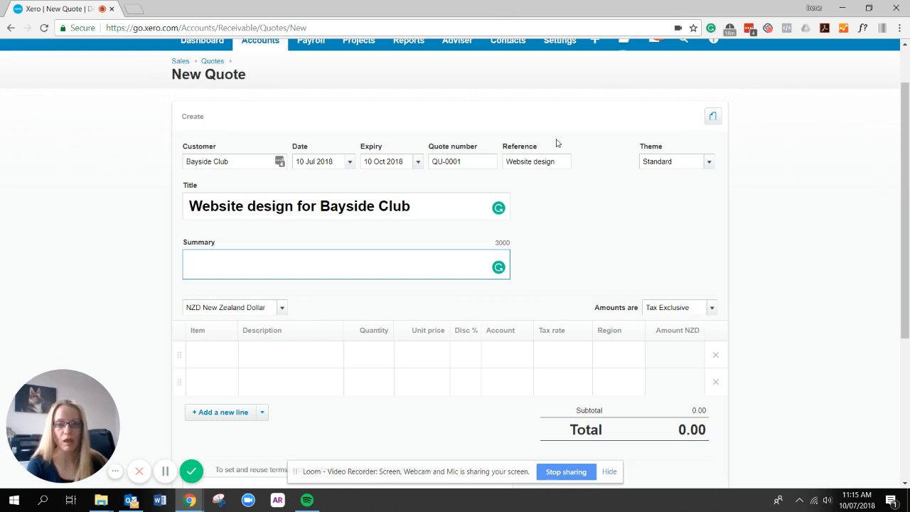
Fill the first line with the item BOOK: Fish out of Water: Finding Your Brand, totalling 22.94.
scroll(557, 143, down, 1)
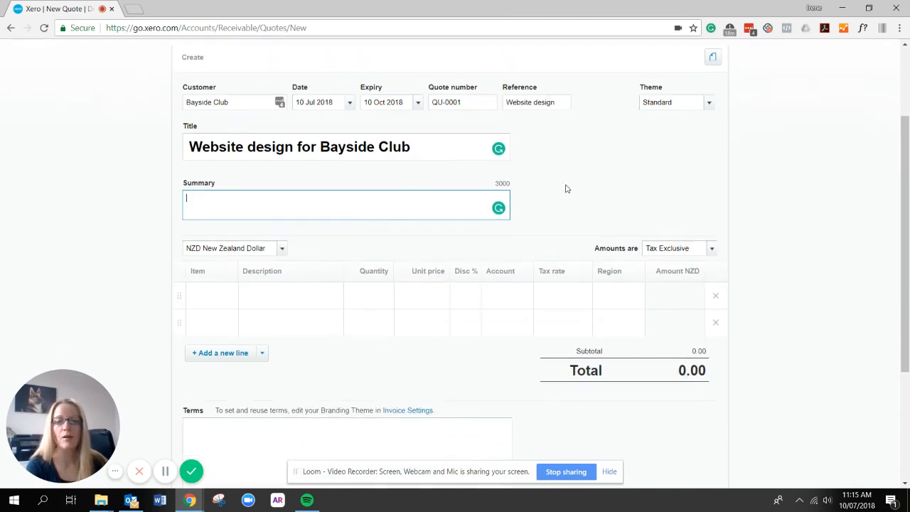
click(273, 298)
text(We)
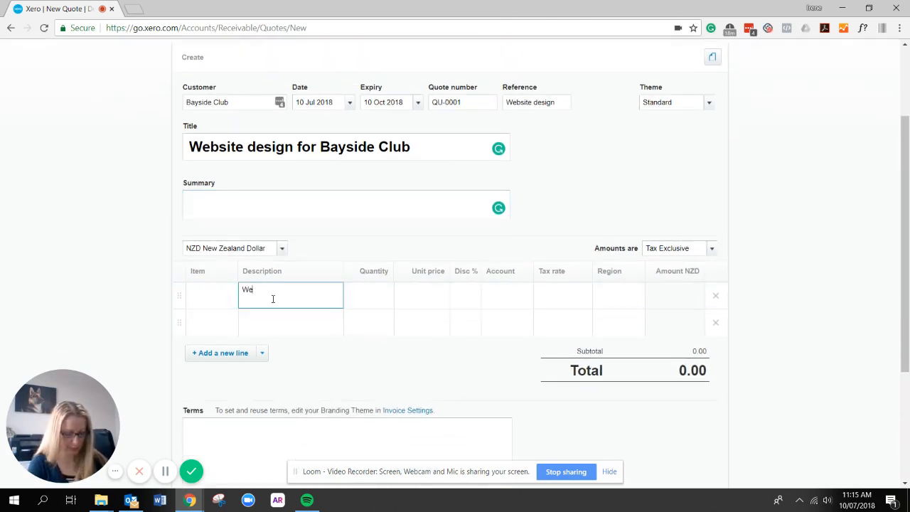
text(bsite design)
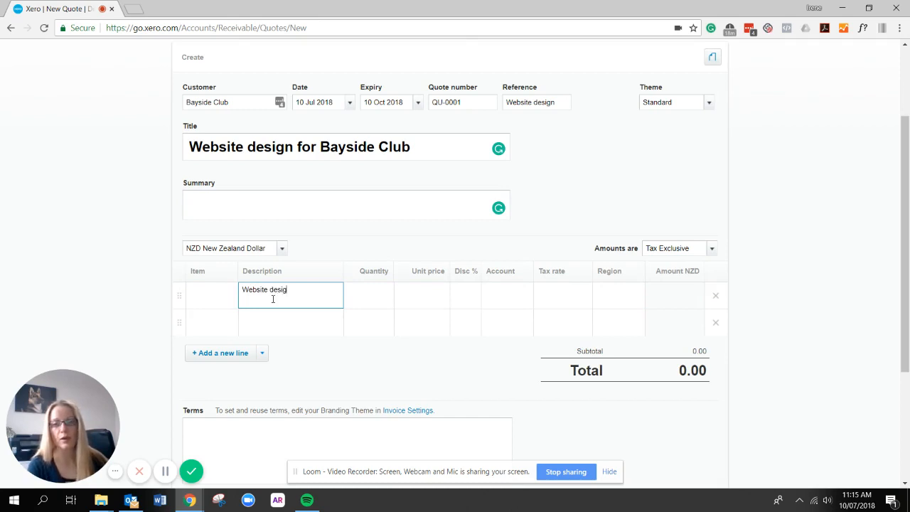
click(212, 301)
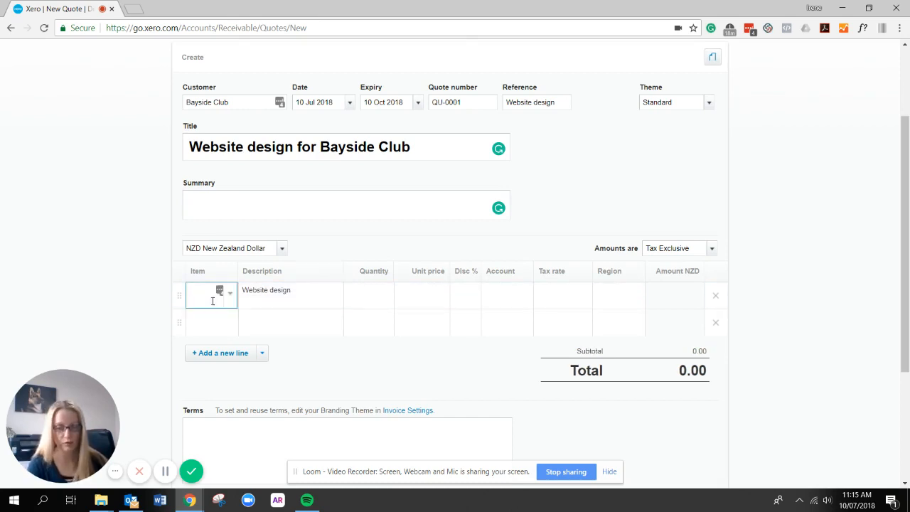
click(213, 301)
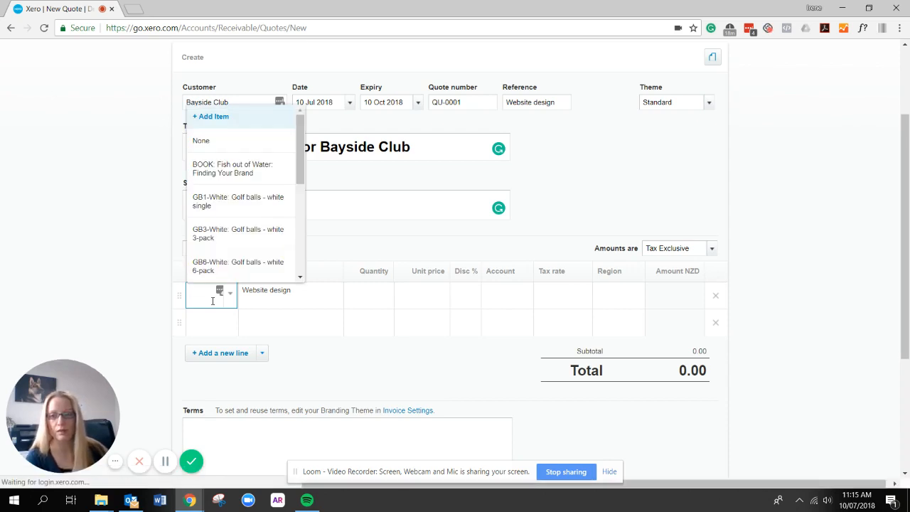
click(211, 174)
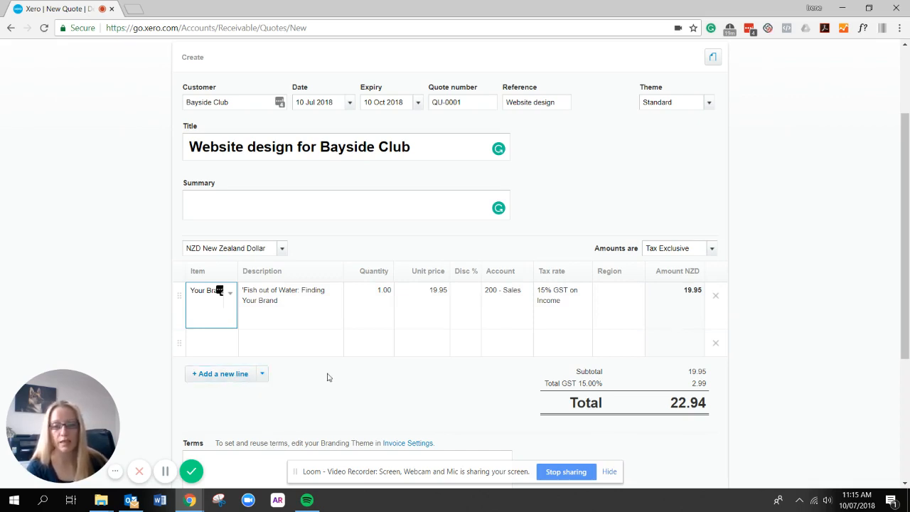
scroll(327, 377, down, 2)
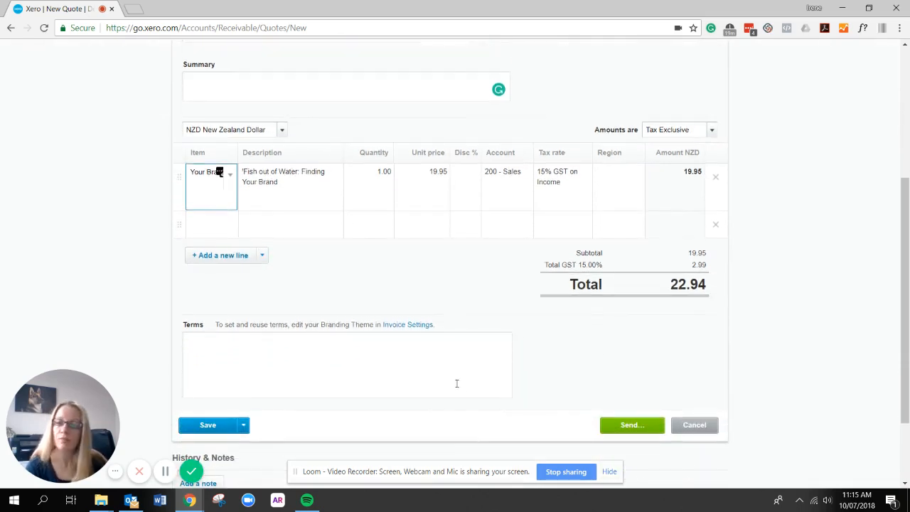
Enter the terms '10% deposit required on quote acceptance', fixing a typo along the way.
click(212, 345)
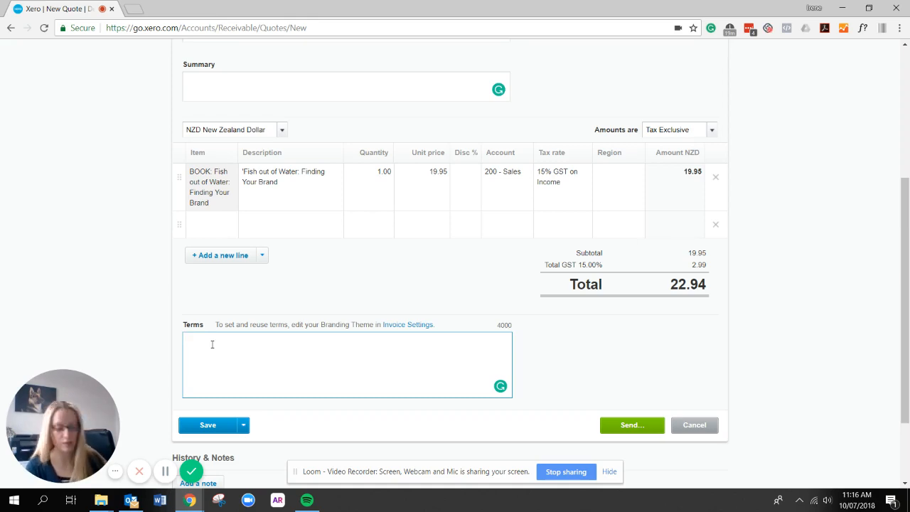
text(10% dep)
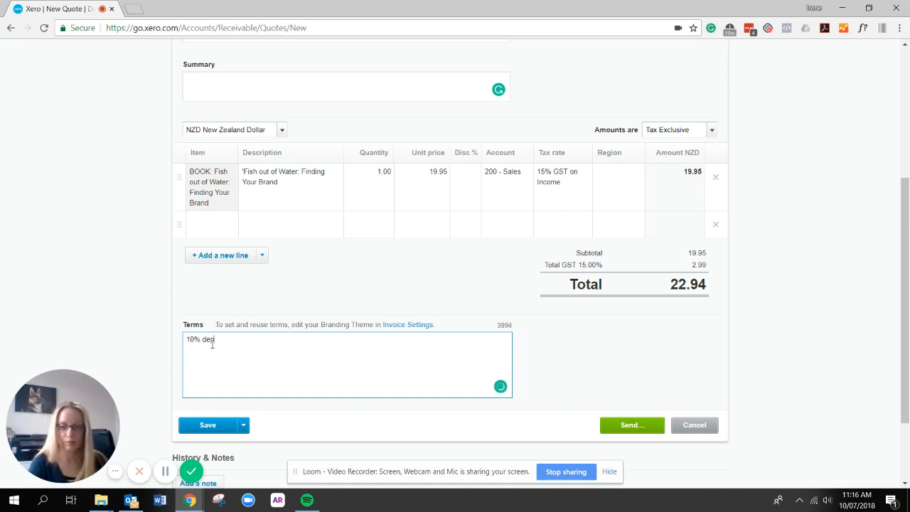
text(osit reequ)
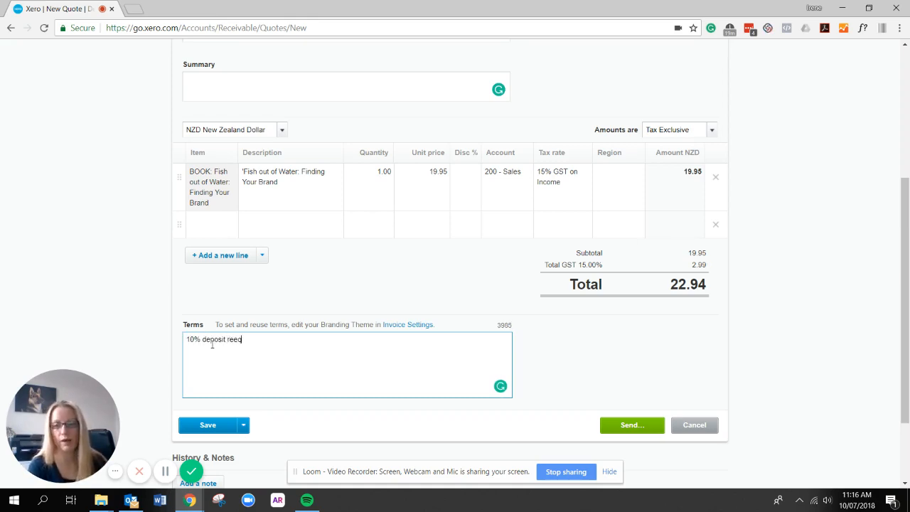
key(BackSpace)
key(BackSpace)
key(BackSpace)
text(quired)
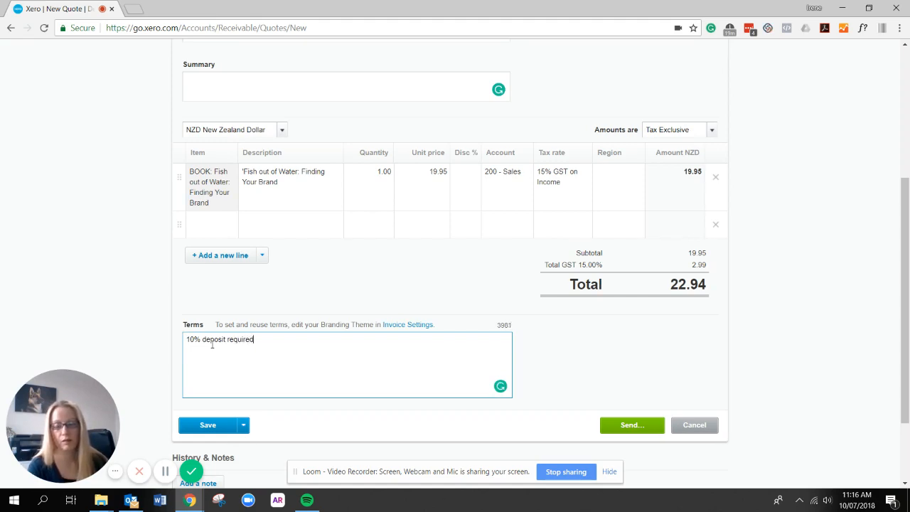
text( on quote acce)
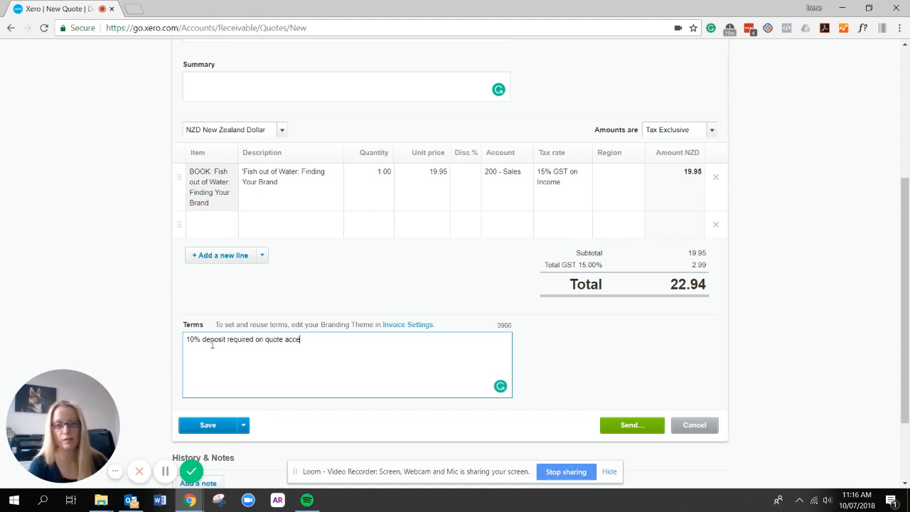
text(ptance)
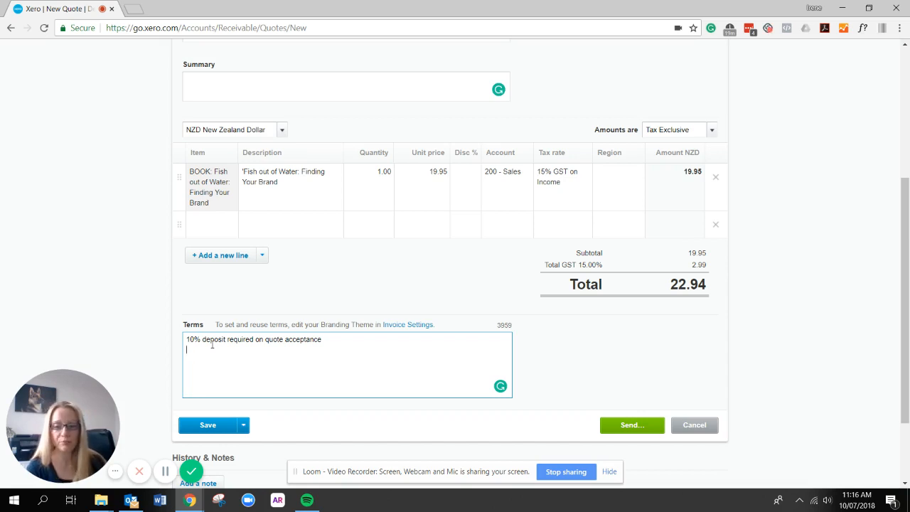
Save the quote as draft QU-0001 and print it as a PDF.
click(222, 430)
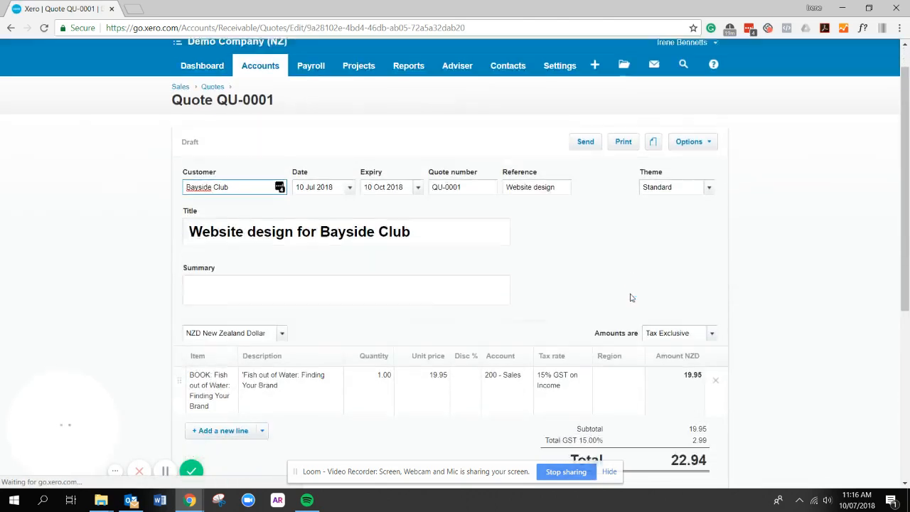
scroll(631, 298, down, 3)
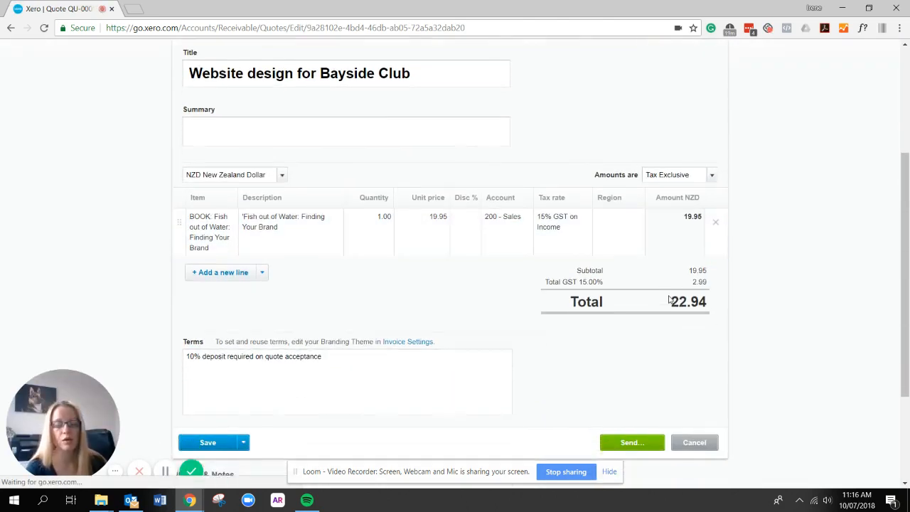
scroll(670, 299, up, 4)
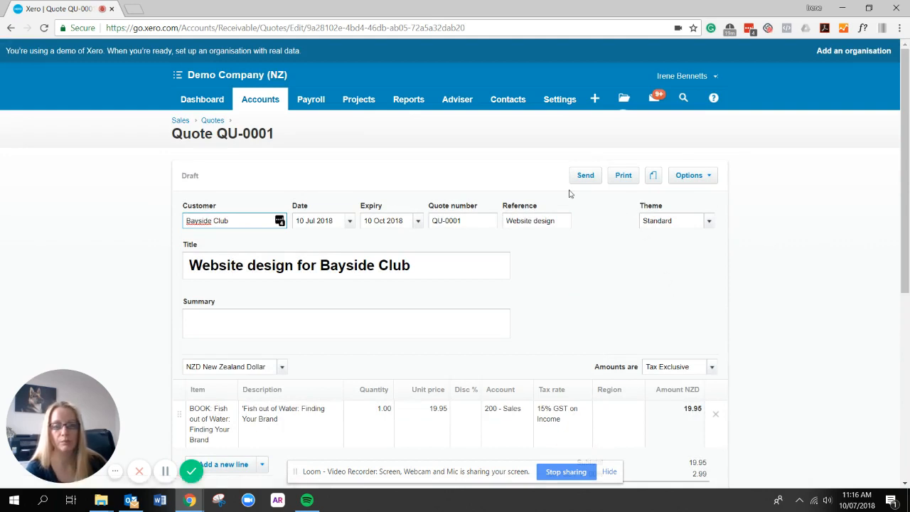
click(624, 175)
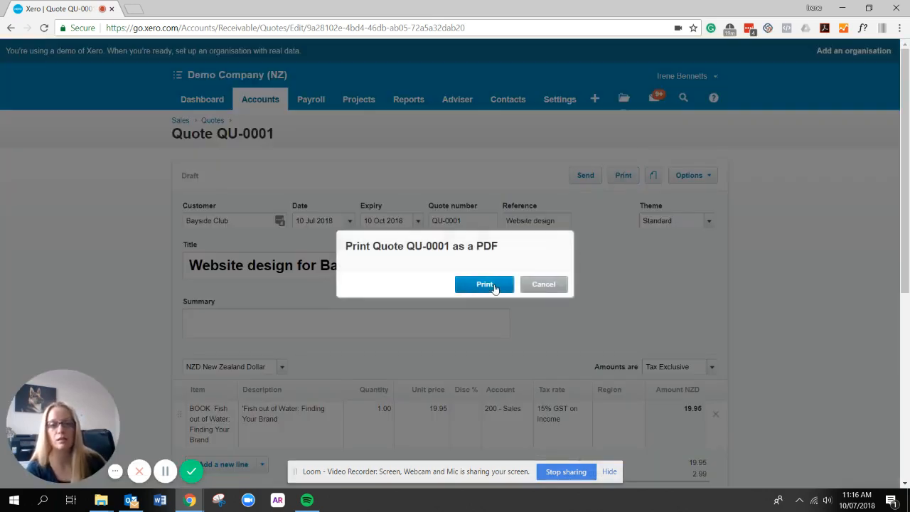
click(498, 285)
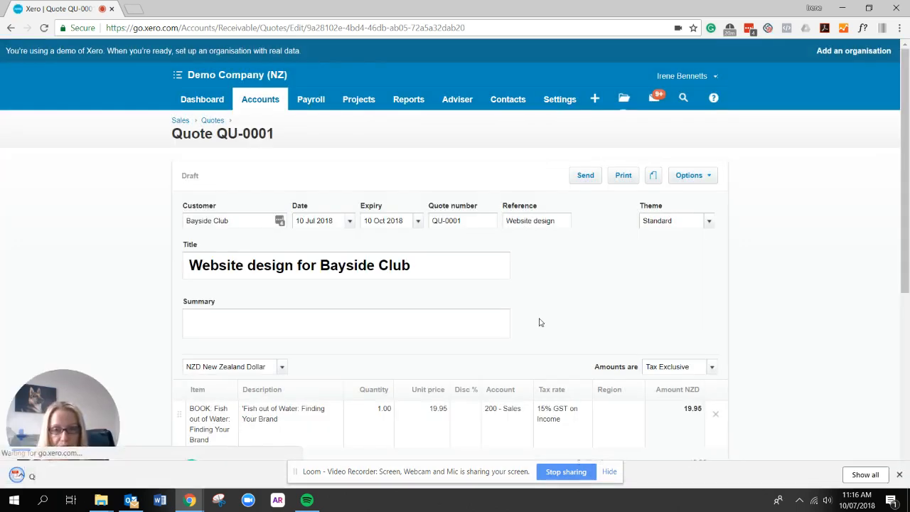
Review the downloaded quote PDF's line item, 22.94 total and deposit terms.
click(89, 482)
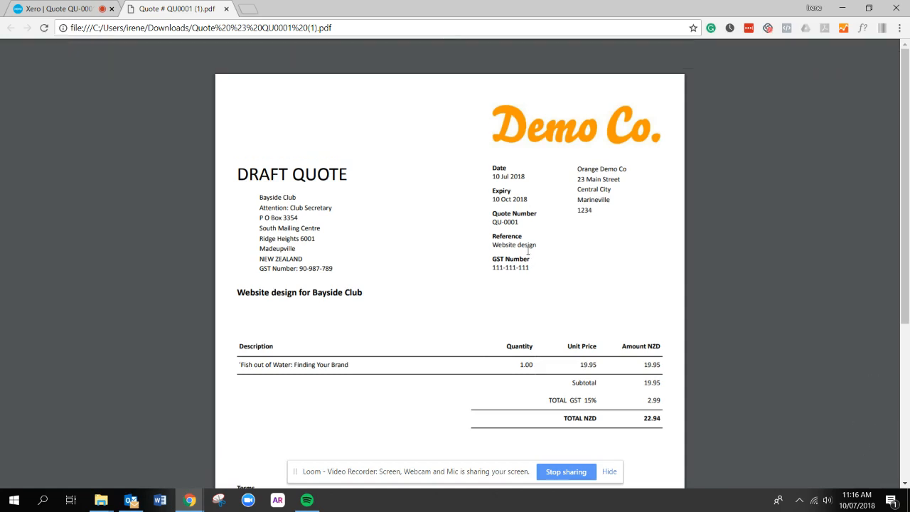
scroll(512, 299, down, 3)
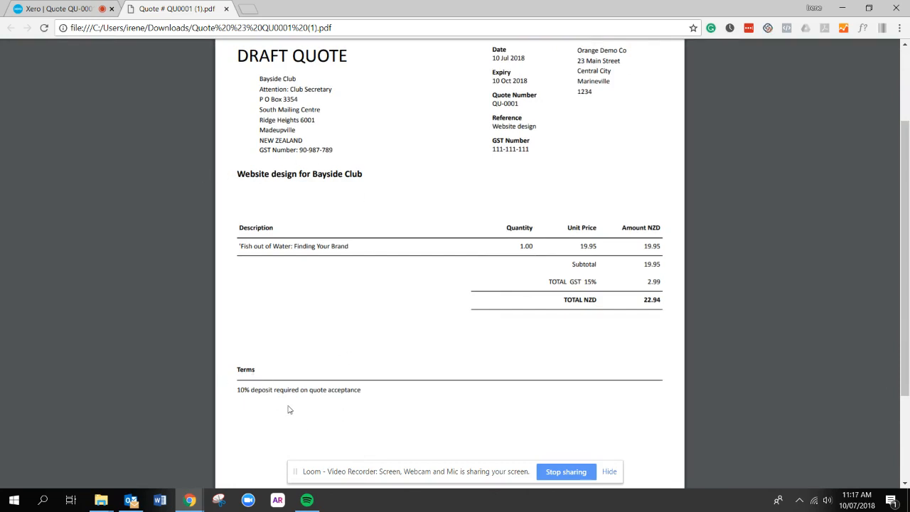
scroll(270, 413, down, 2)
scroll(148, 159, up, 5)
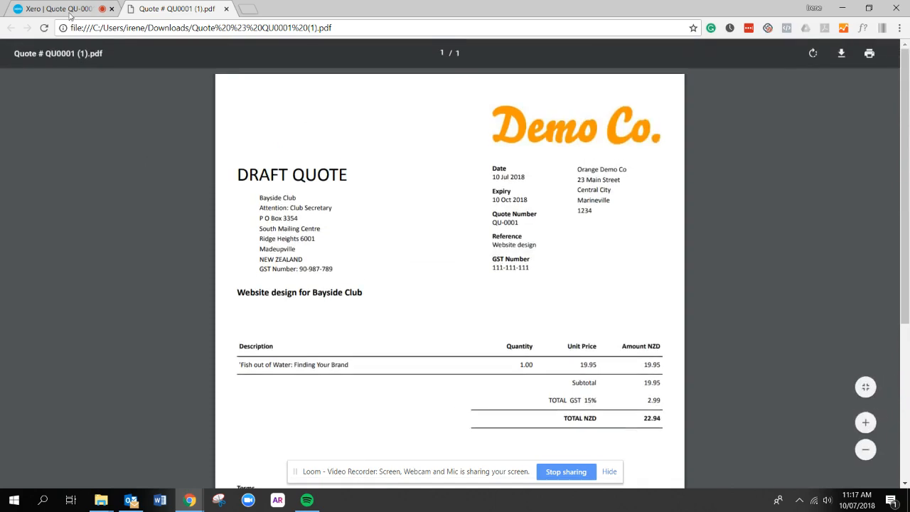
click(71, 10)
Open General Settings in a new tab and go to Invoice Settings showing the Standard theme.
scroll(331, 219, down, 1)
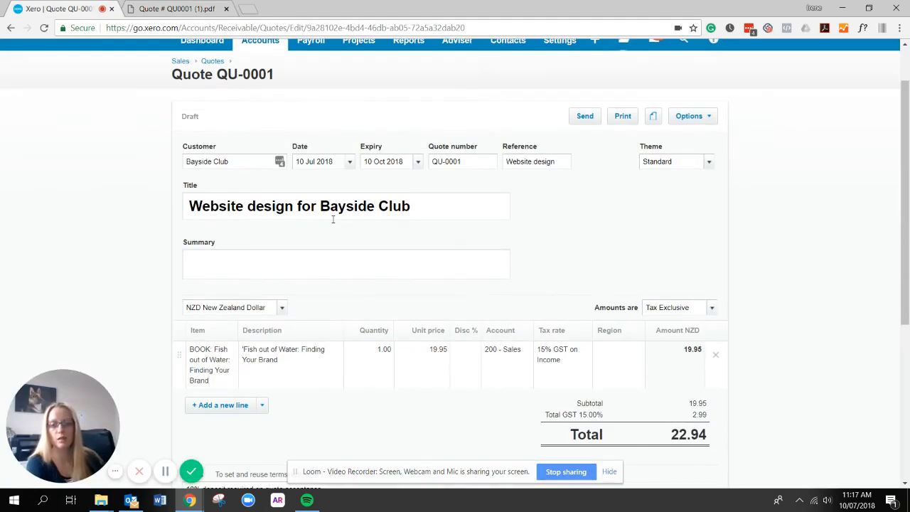
scroll(366, 238, down, 1)
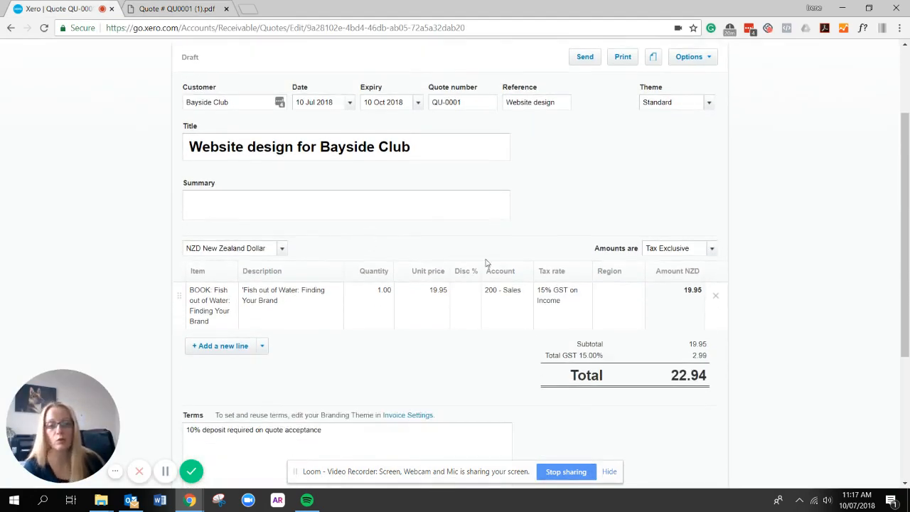
scroll(366, 238, up, 2)
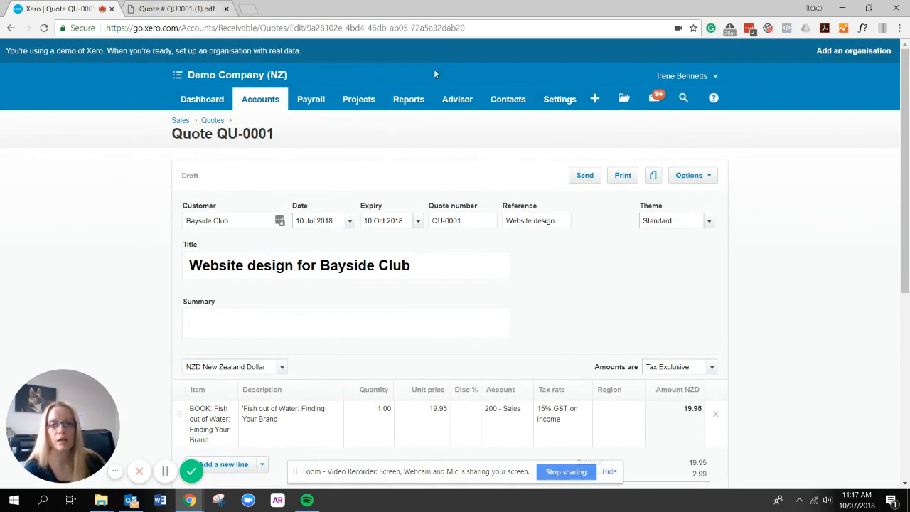
right_click(557, 102)
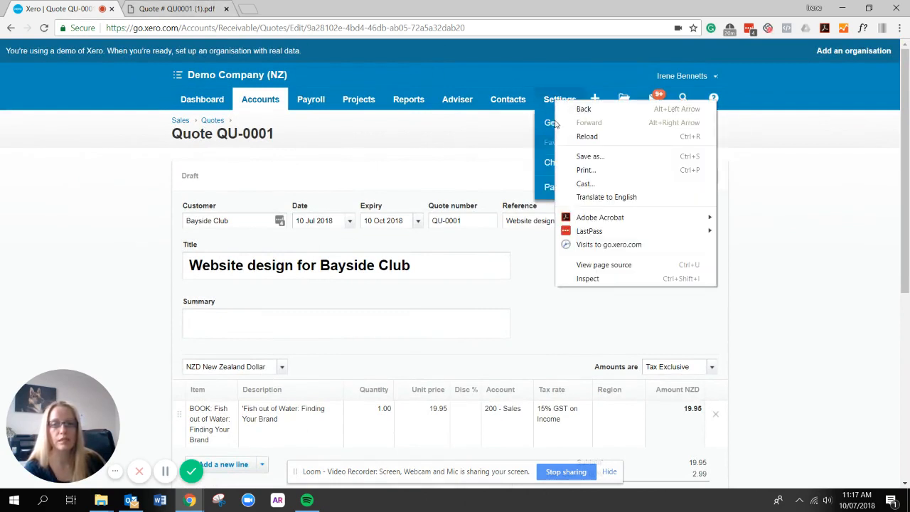
right_click(555, 125)
click(590, 135)
click(286, 7)
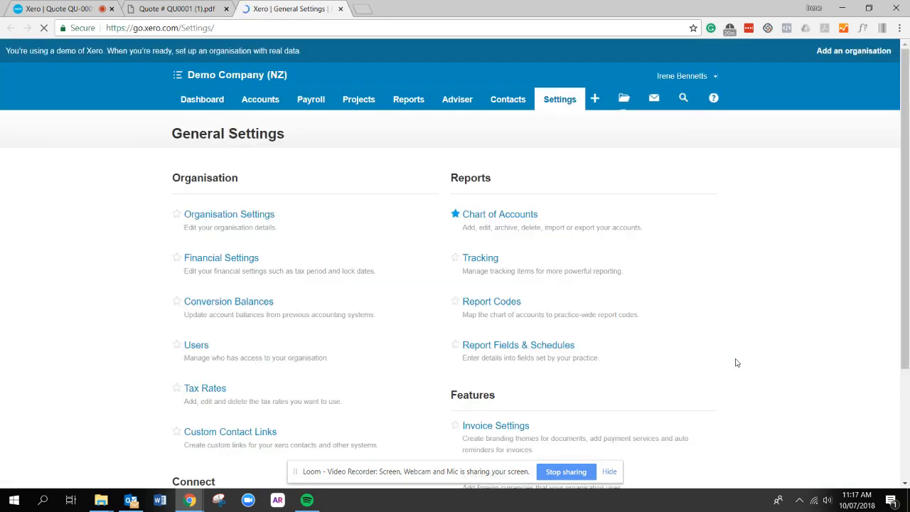
scroll(718, 363, down, 2)
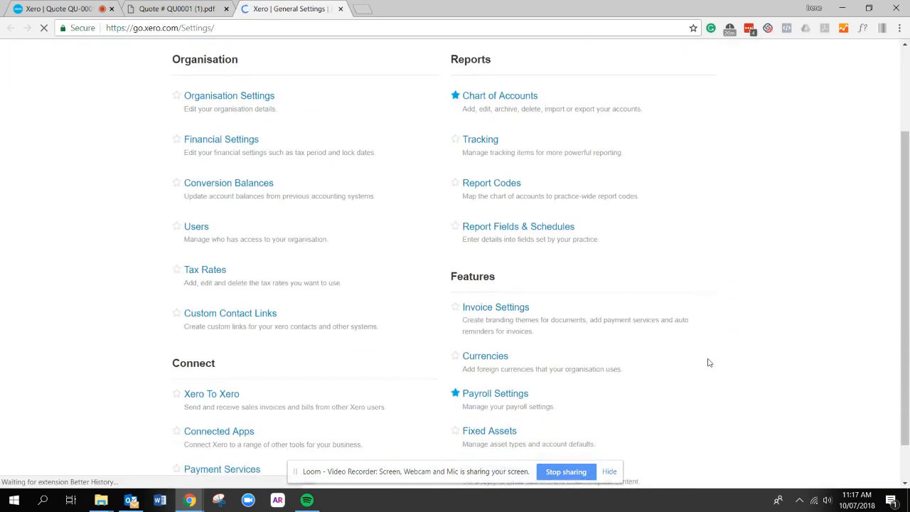
click(550, 333)
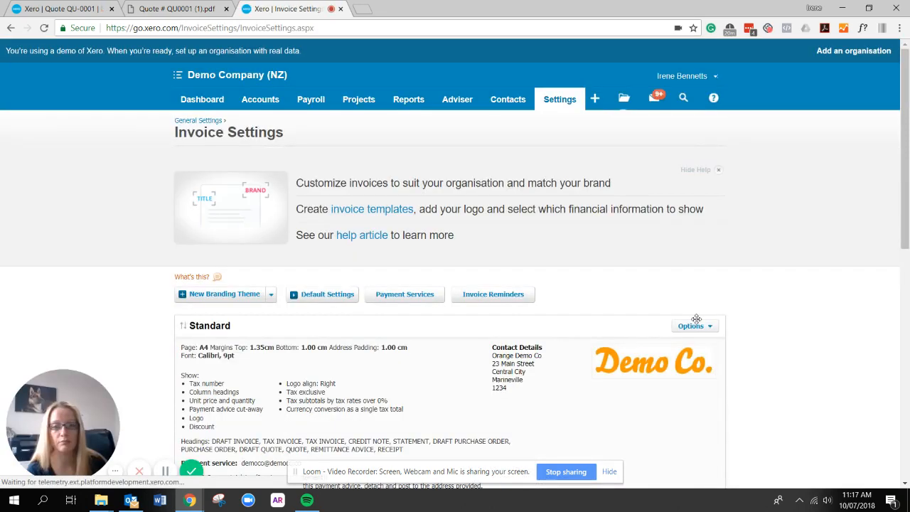
scroll(697, 323, down, 1)
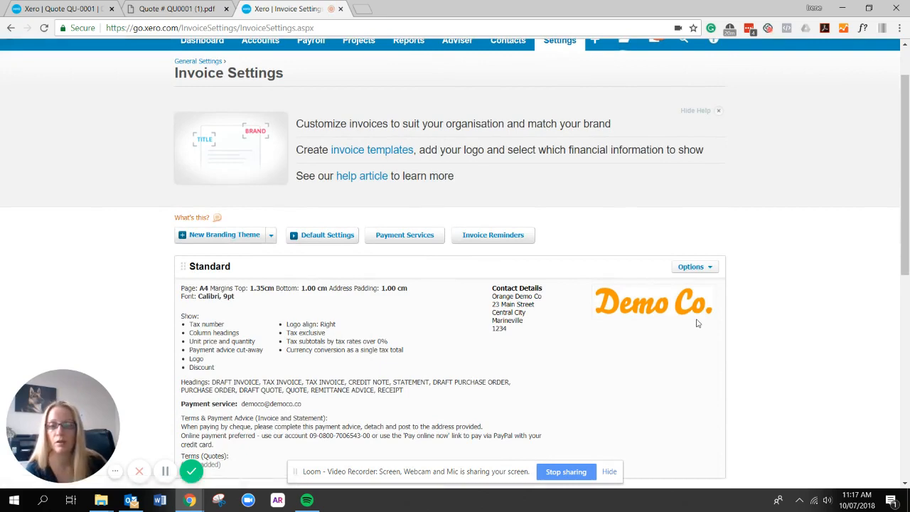
scroll(697, 323, down, 1)
click(696, 209)
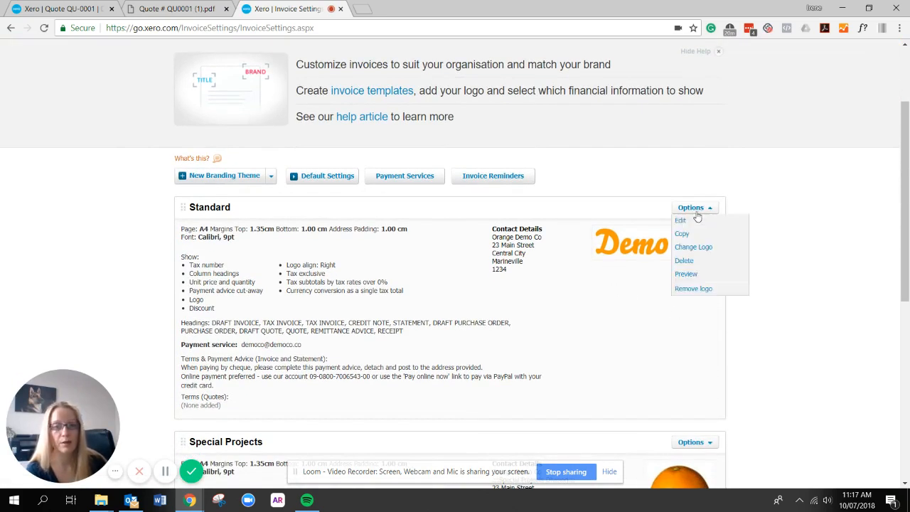
click(690, 221)
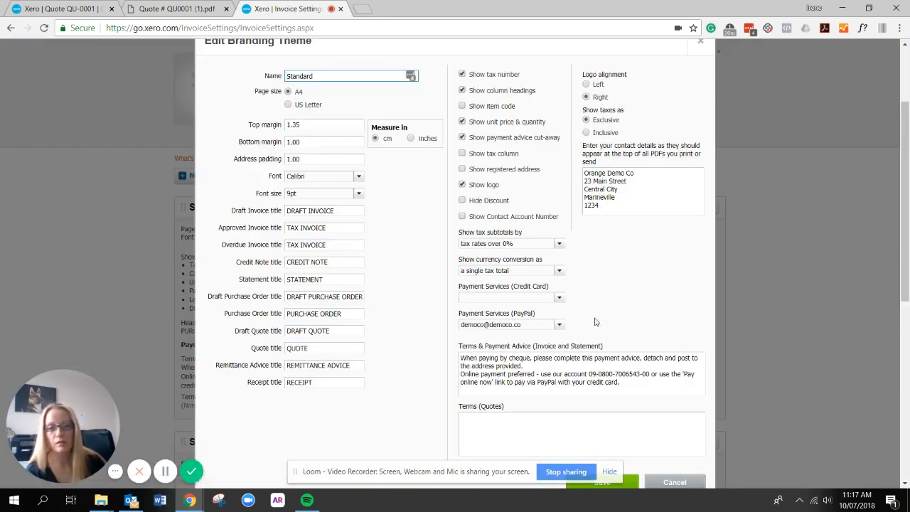
scroll(526, 384, down, 2)
scroll(498, 391, up, 2)
scroll(553, 413, down, 1)
scroll(554, 413, down, 1)
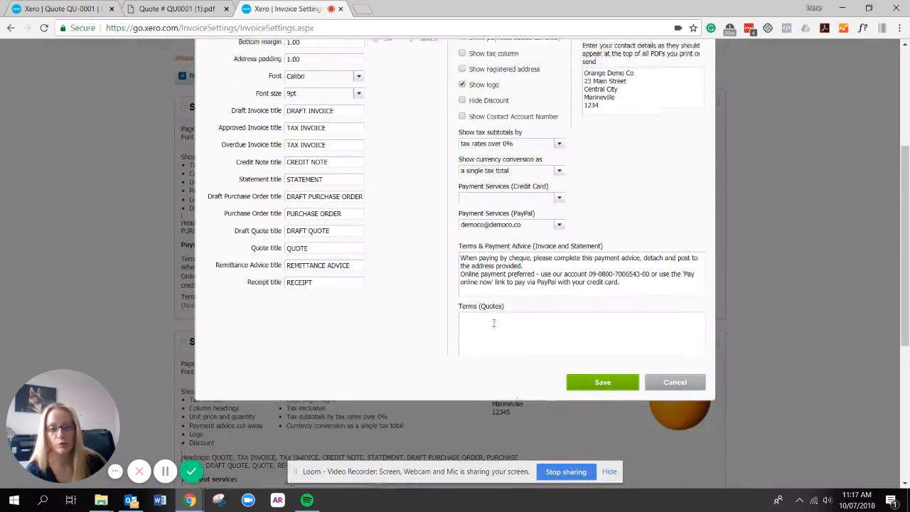
scroll(526, 391, up, 1)
click(502, 369)
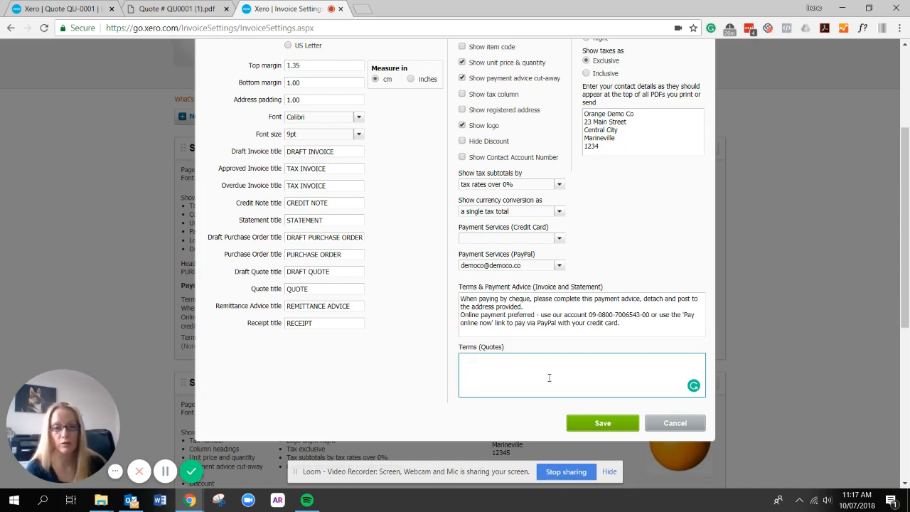
click(672, 423)
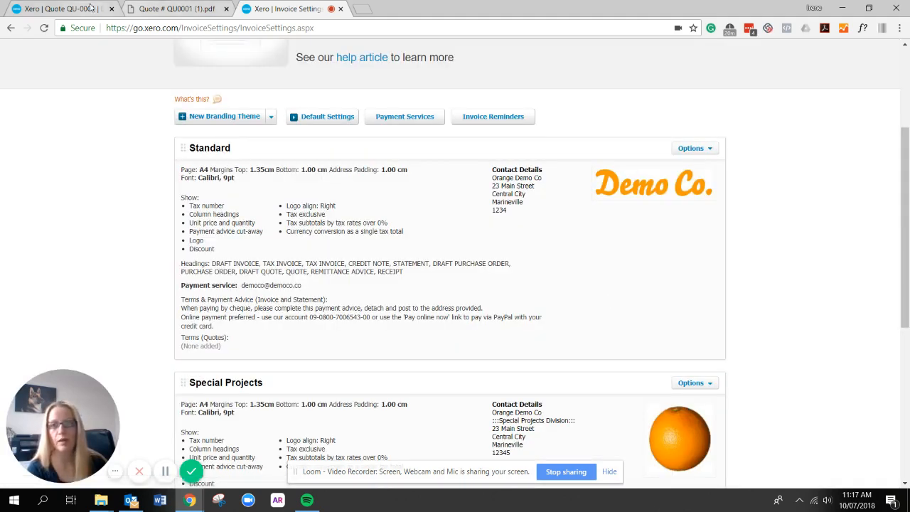
Return to the QU-0001 quote tab and check its 10% deposit terms.
click(90, 8)
scroll(482, 301, down, 1)
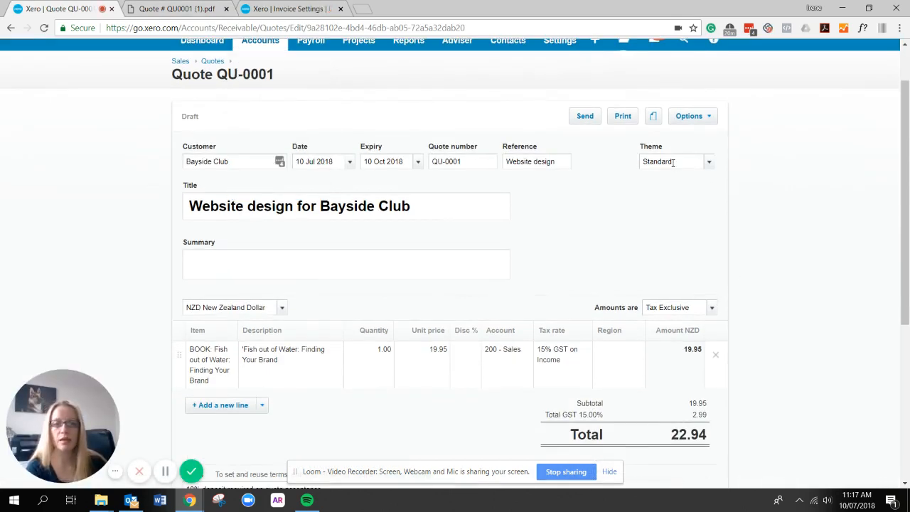
scroll(717, 190, down, 2)
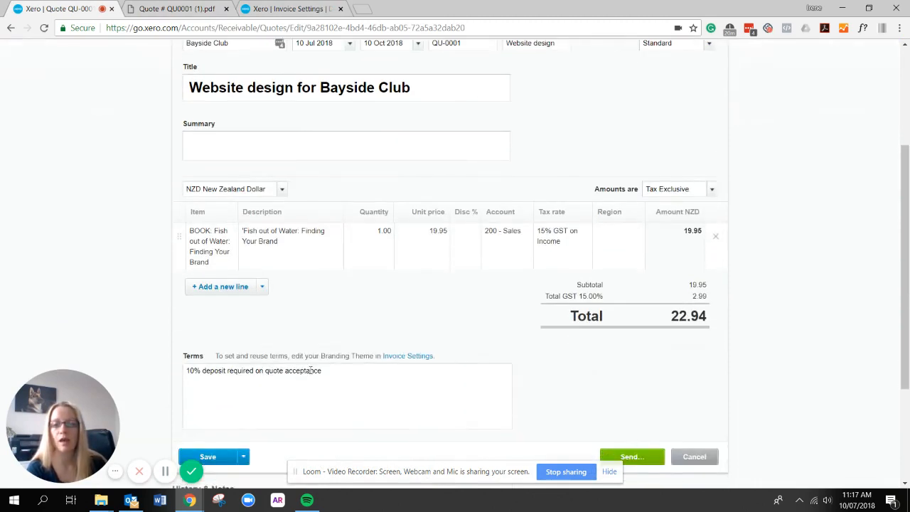
scroll(319, 400, up, 1)
scroll(379, 413, down, 2)
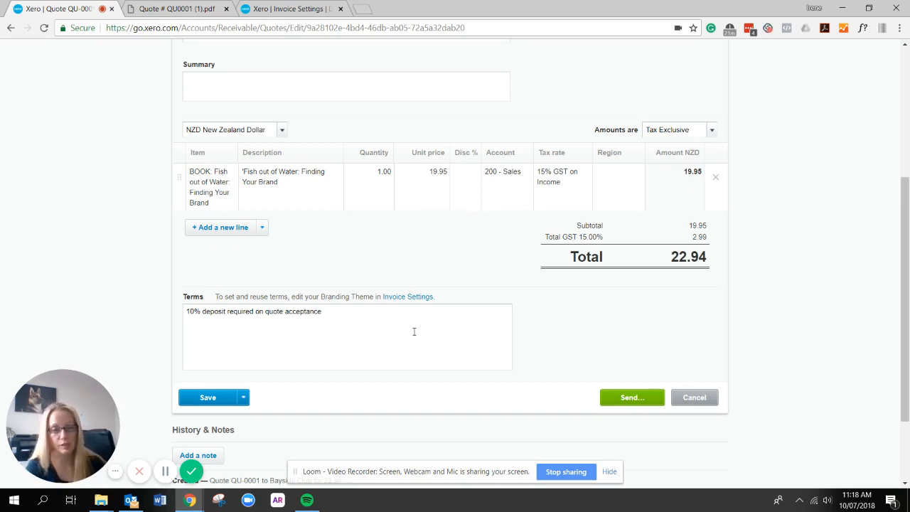
scroll(414, 332, up, 4)
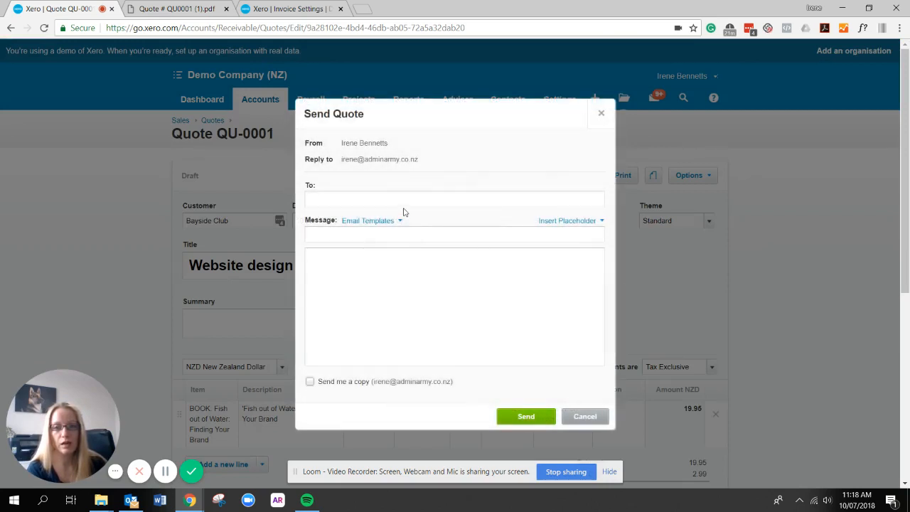
Email quote QU-0001 to the Bayside Club contact's address so its status becomes Sent.
click(402, 201)
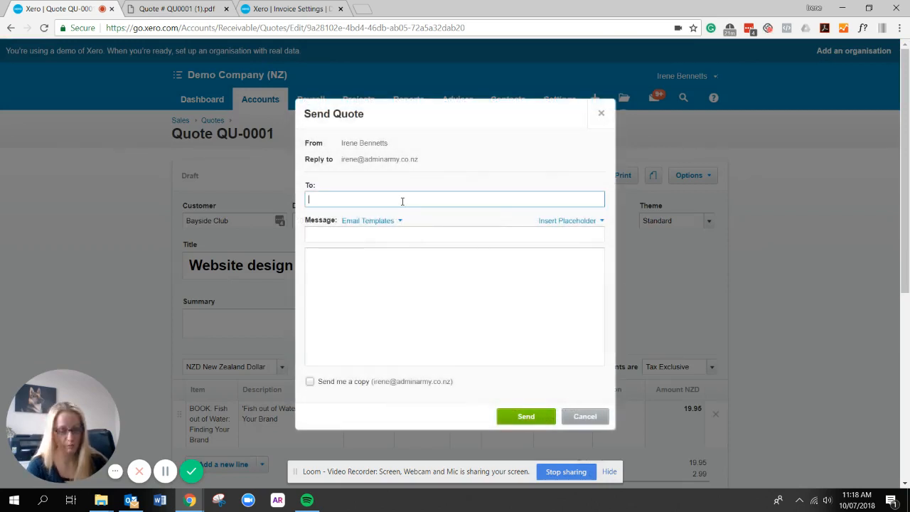
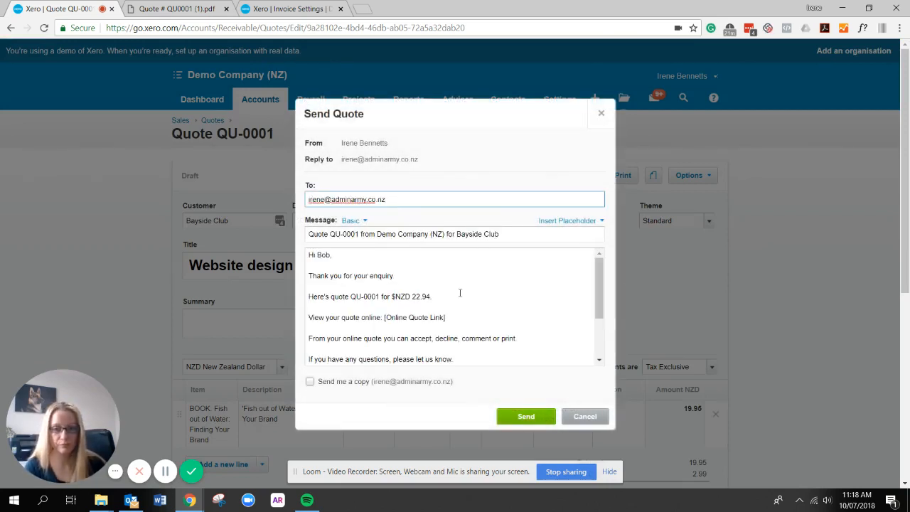
scroll(461, 293, down, 2)
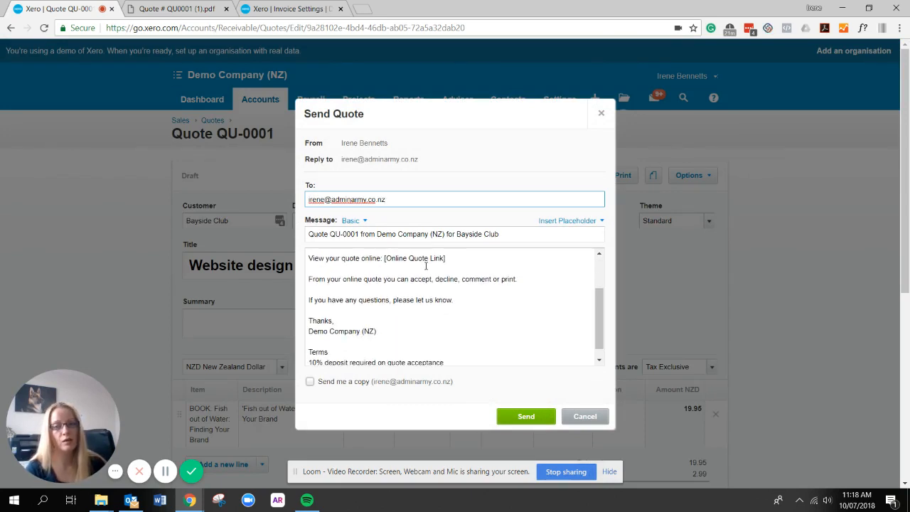
click(526, 416)
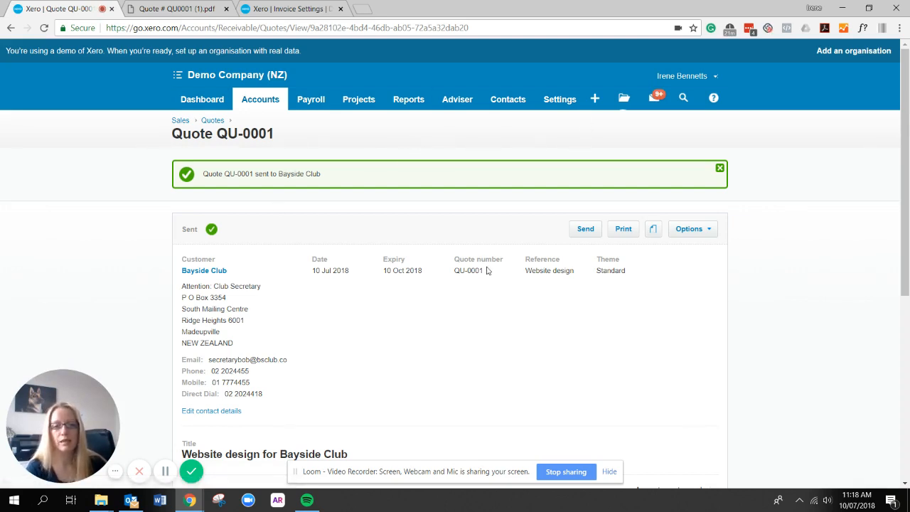
Mark the sent quote QU-0001 as accepted from its Options actions list.
scroll(441, 246, down, 1)
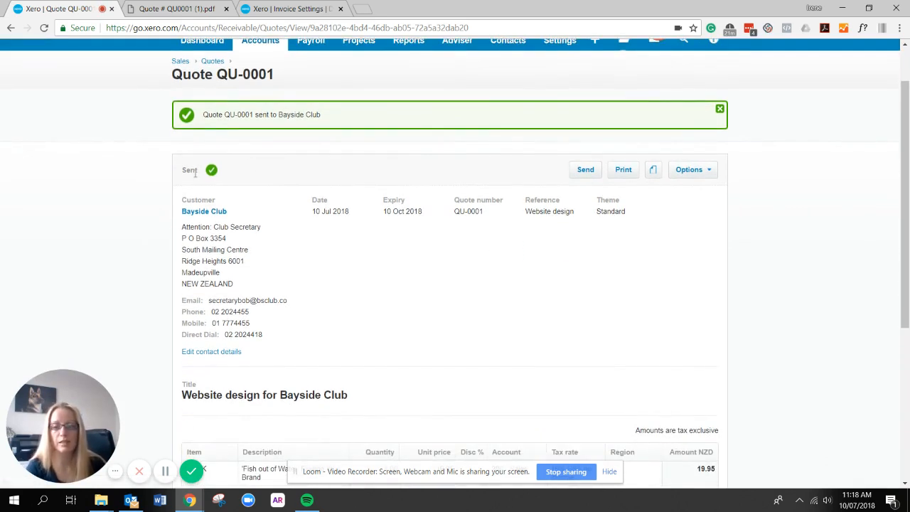
scroll(456, 234, down, 2)
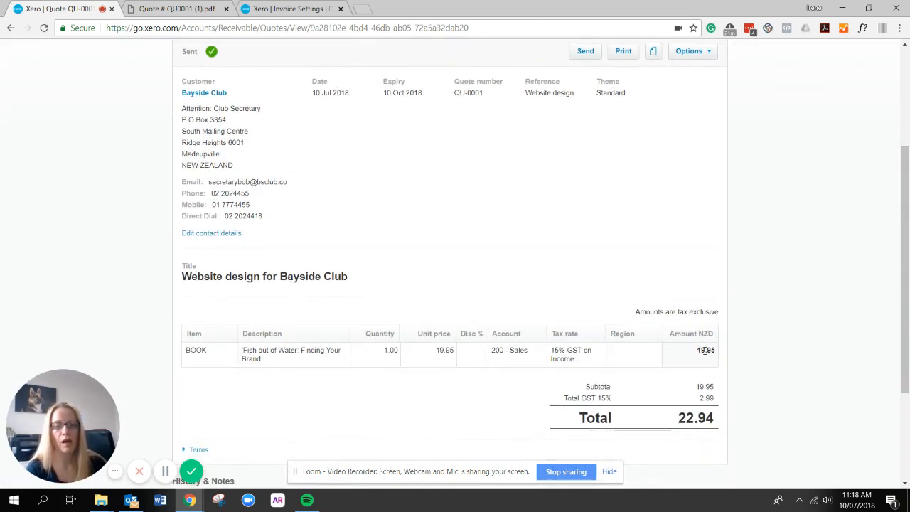
scroll(724, 251, up, 1)
click(715, 116)
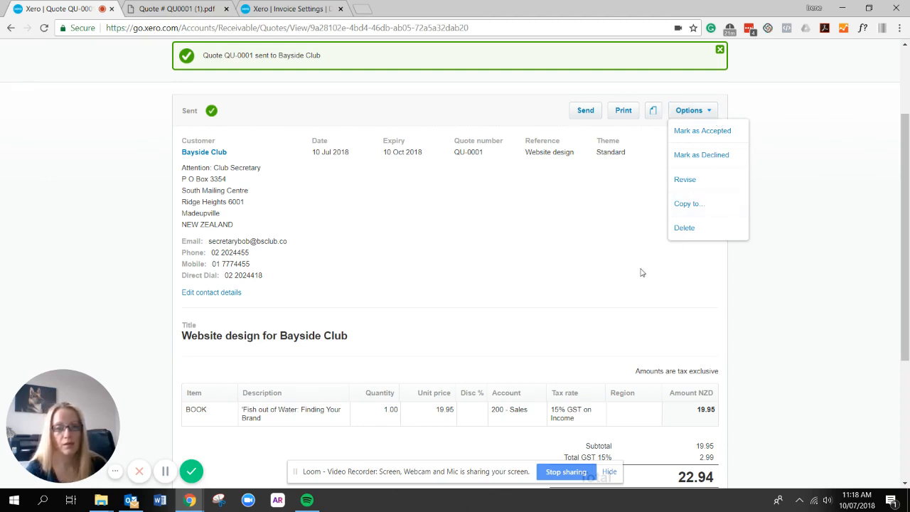
scroll(636, 270, down, 3)
scroll(738, 168, up, 2)
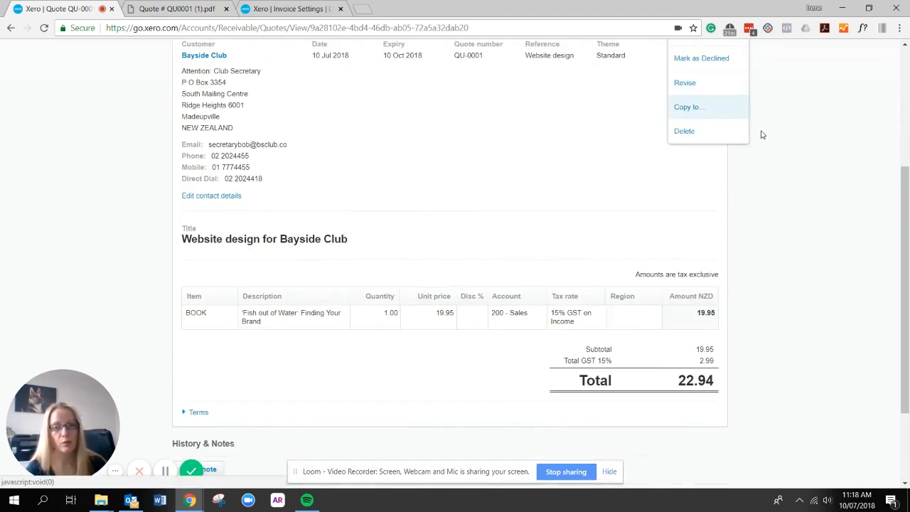
scroll(762, 135, up, 2)
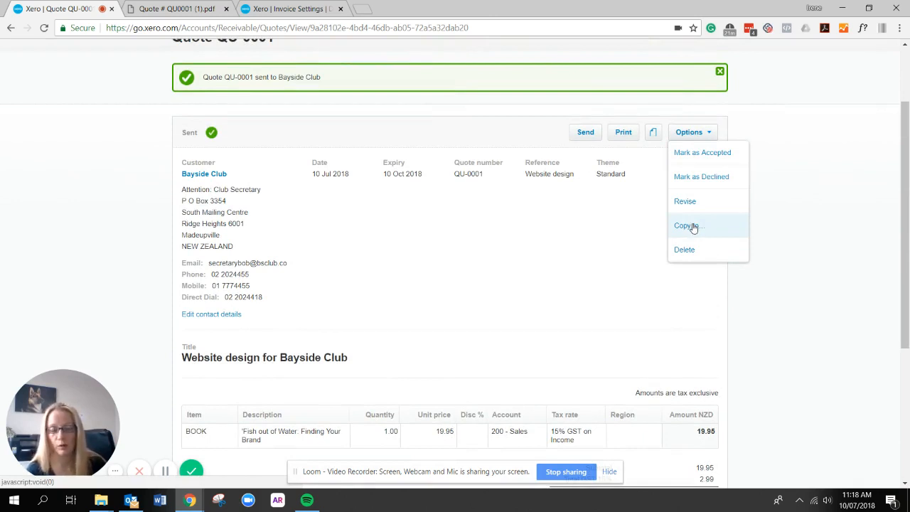
click(703, 153)
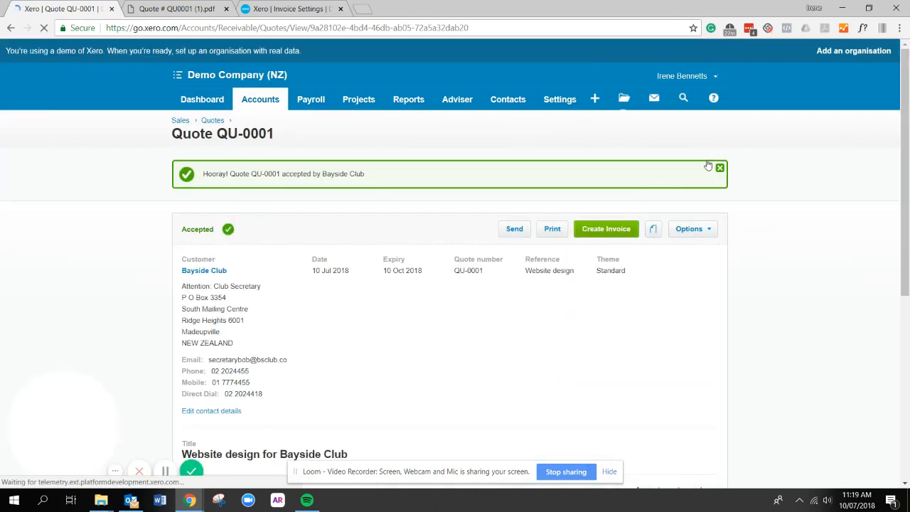
Create an invoice from accepted quote QU-0001 with Mark as Invoiced ticked.
scroll(666, 279, down, 1)
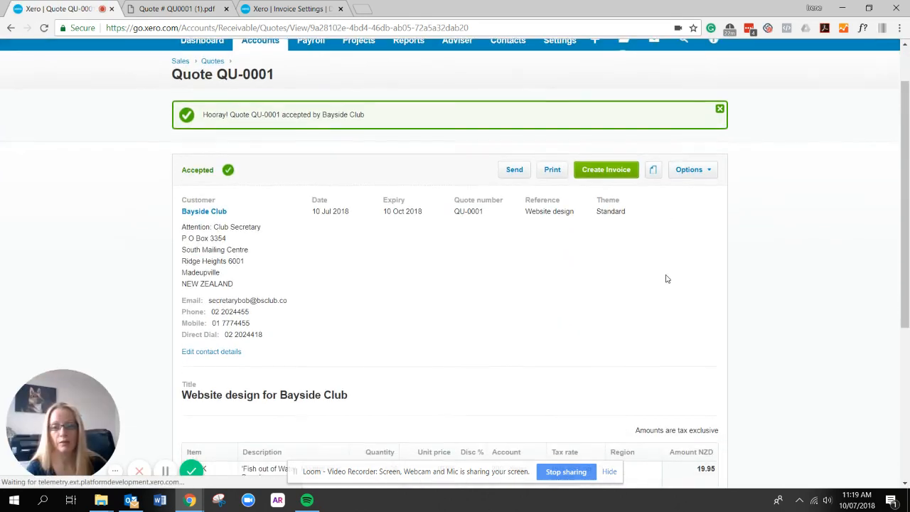
click(616, 173)
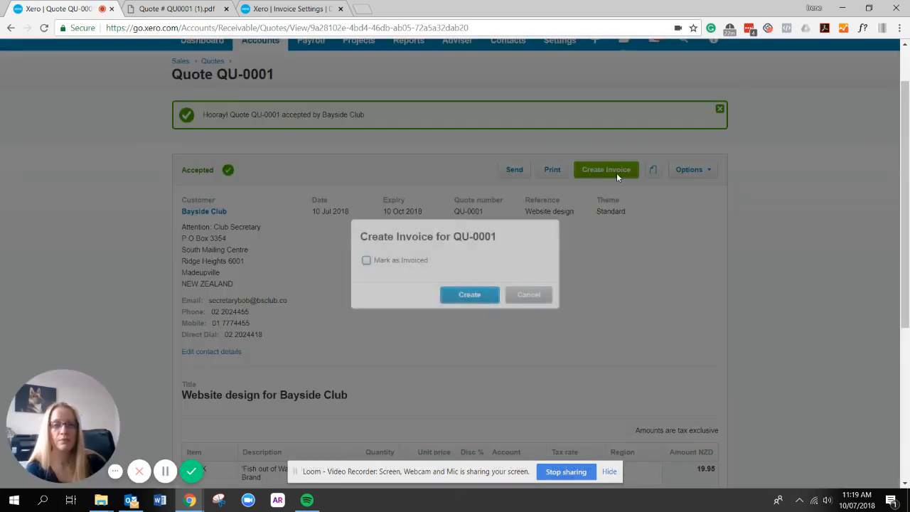
click(367, 261)
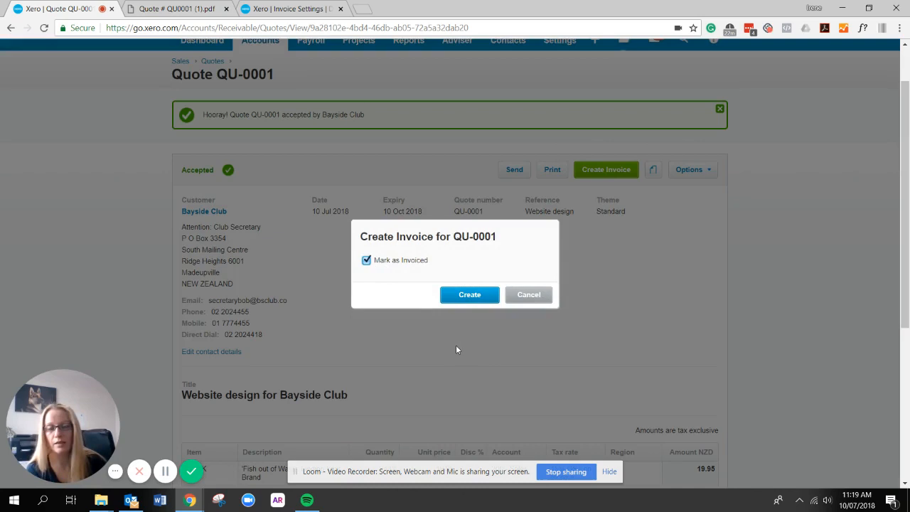
click(478, 297)
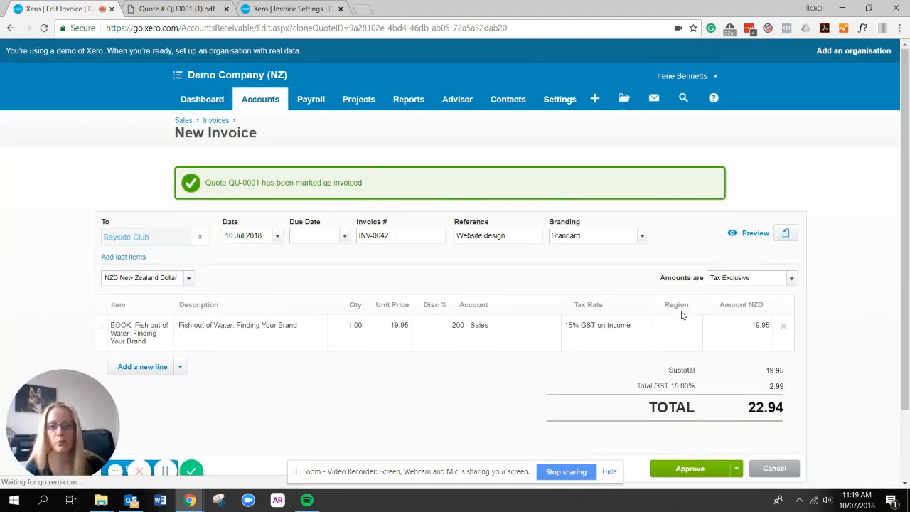
Give invoice INV-0042 a due date of 31 Jul 2018 and approve it.
scroll(682, 316, down, 1)
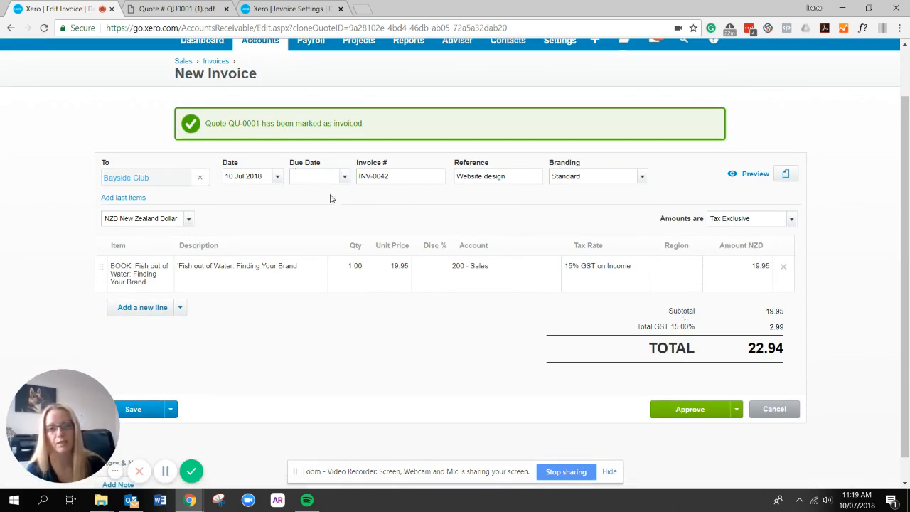
click(683, 409)
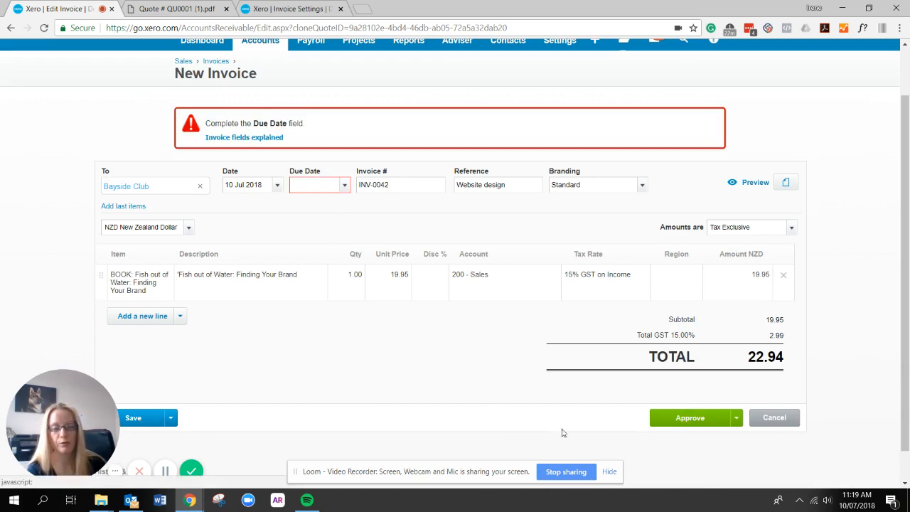
click(344, 189)
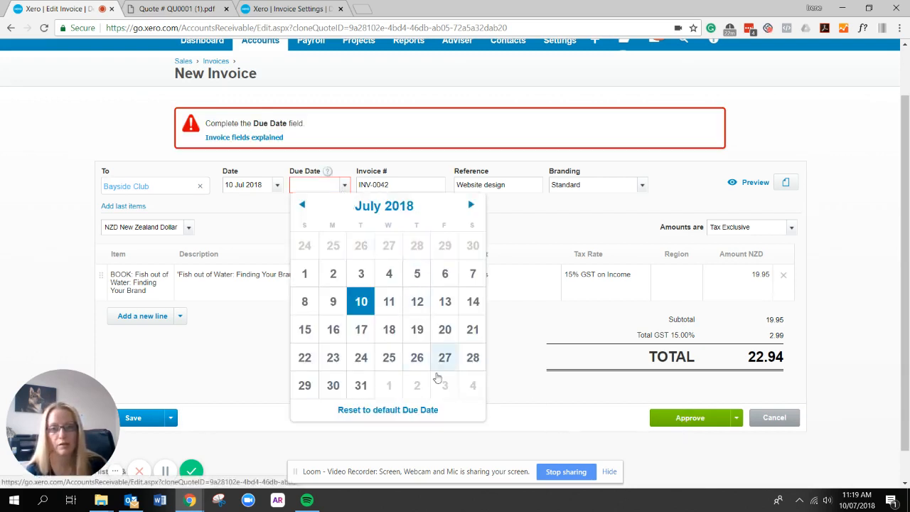
click(364, 387)
click(687, 420)
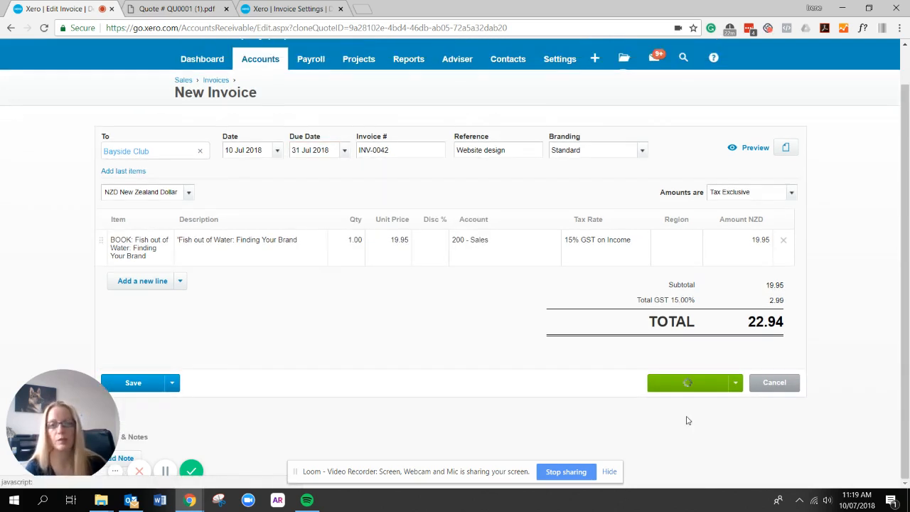